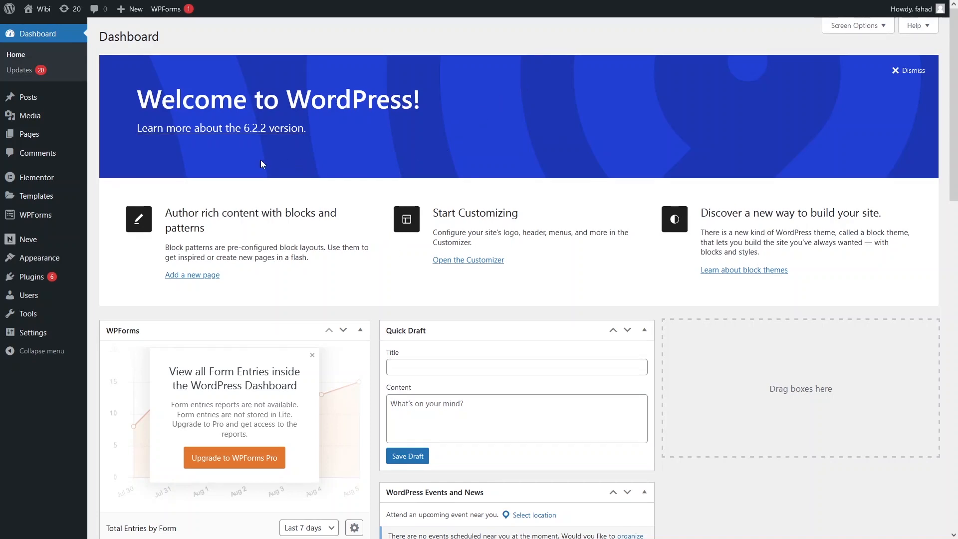
- Start a new blog post and title it "Create a new post"
{"action": "mouse_move", "coordinate": [46, 99]}
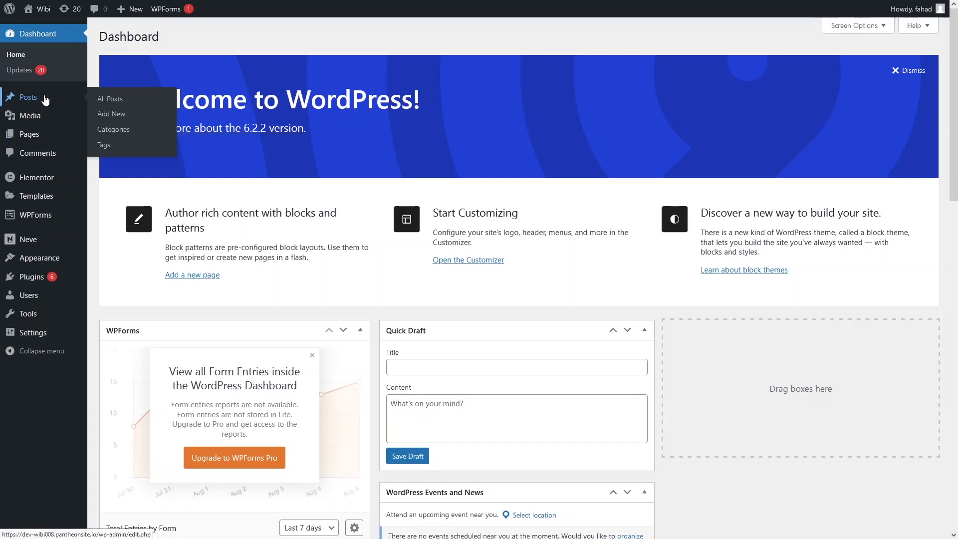
{"action": "left_click", "coordinate": [109, 100]}
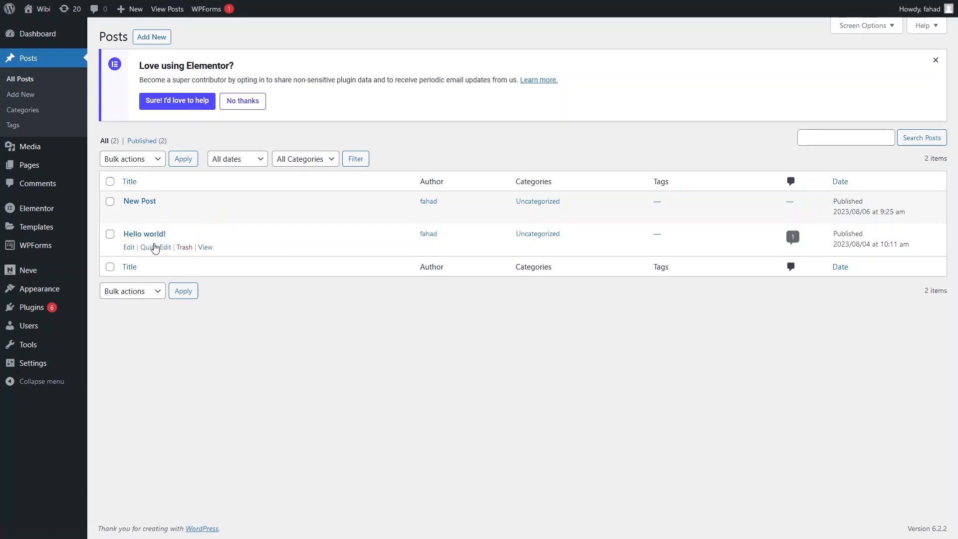
{"action": "left_click", "coordinate": [165, 39]}
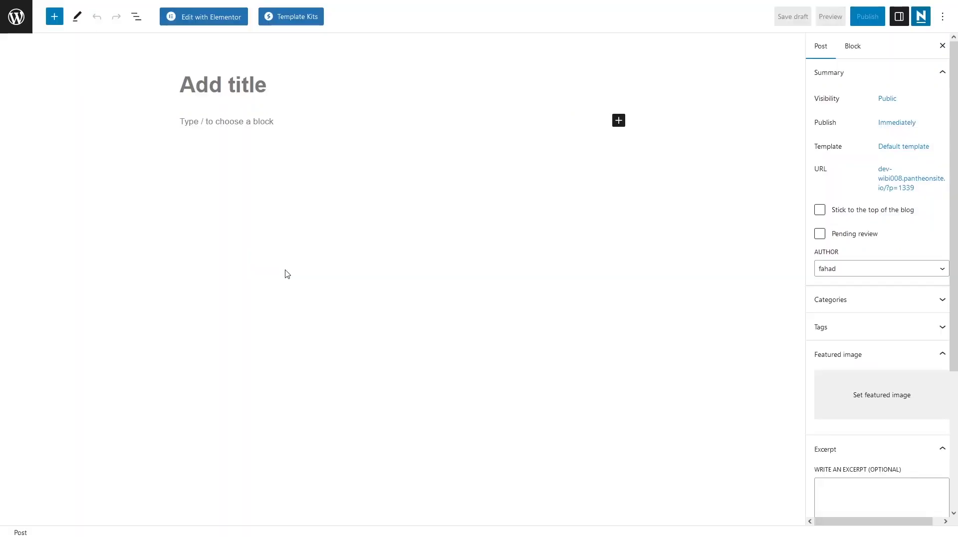
{"action": "left_click", "coordinate": [231, 86]}
{"action": "type", "text": "Create a new post"}
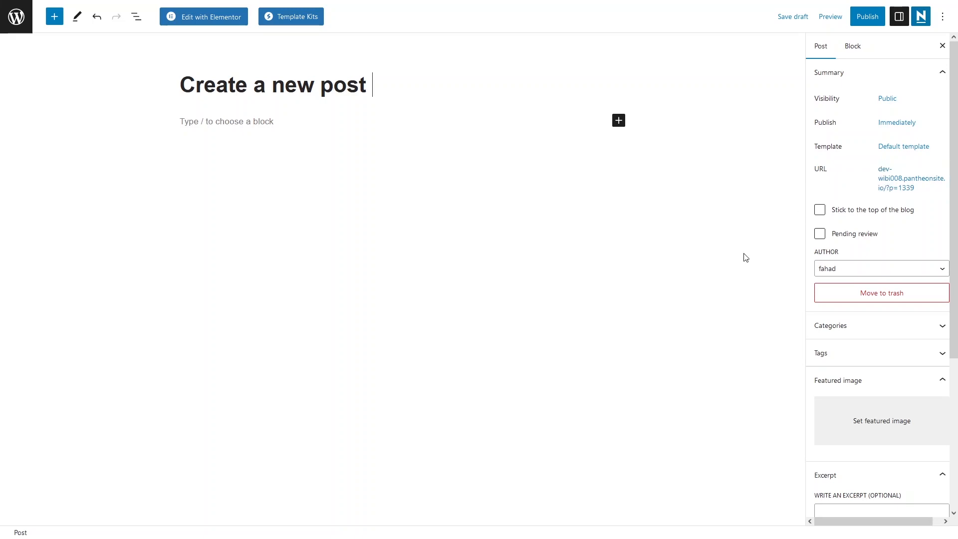
- Add a new category named Technology to the post, without a parent category
{"action": "scroll", "coordinate": [815, 295], "scroll_direction": "down", "scroll_amount": 3}
{"action": "scroll", "coordinate": [828, 229], "scroll_direction": "up", "scroll_amount": 1}
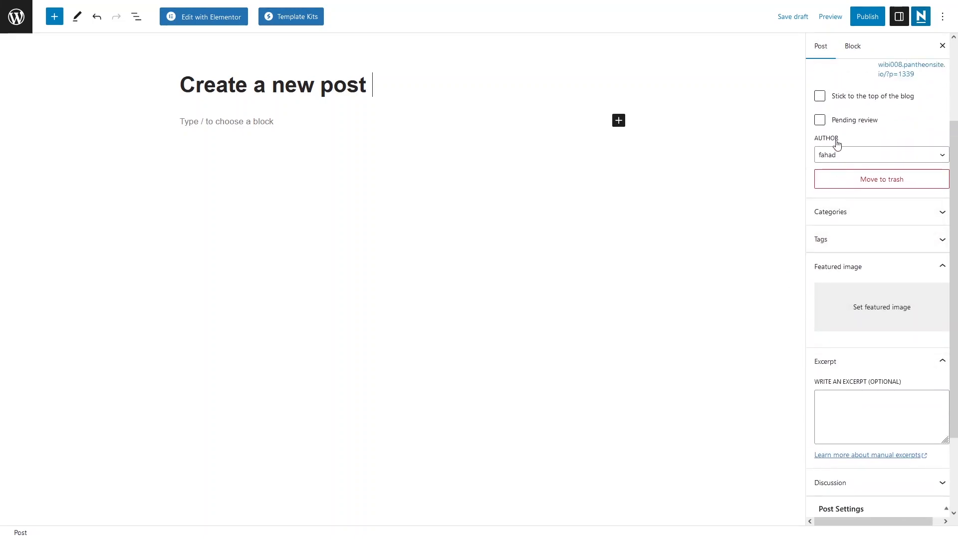
{"action": "left_click", "coordinate": [842, 218]}
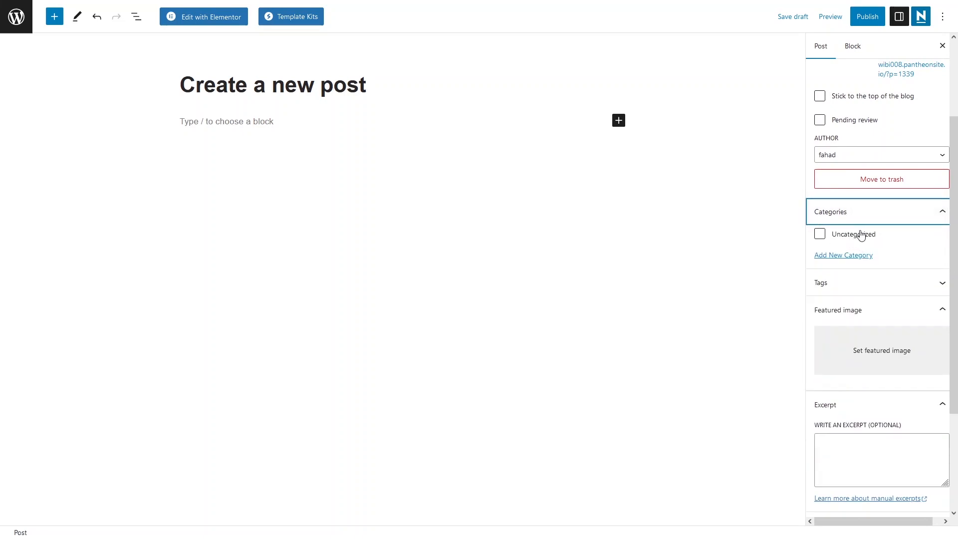
{"action": "left_click", "coordinate": [850, 256]}
{"action": "left_click", "coordinate": [854, 286]}
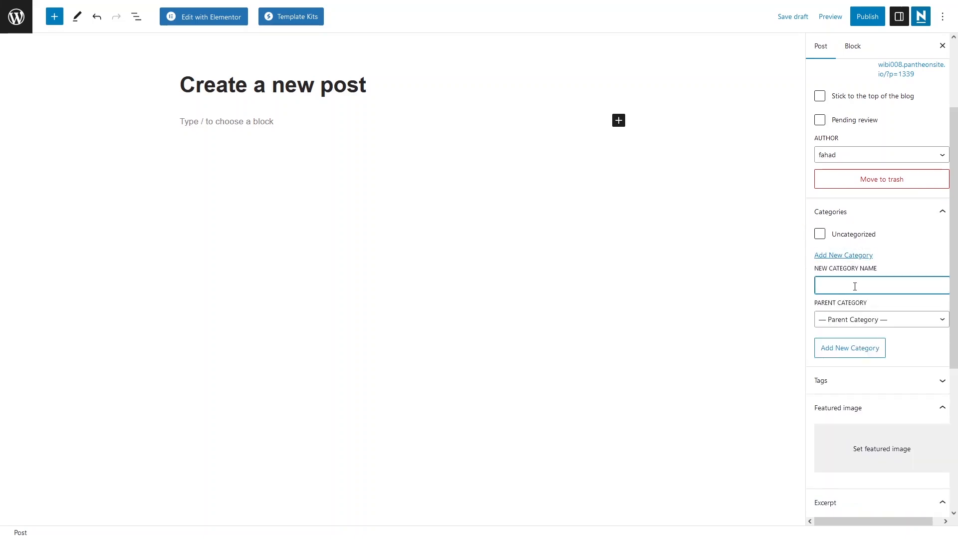
{"action": "type", "text": "Technology"}
{"action": "left_click", "coordinate": [905, 320]}
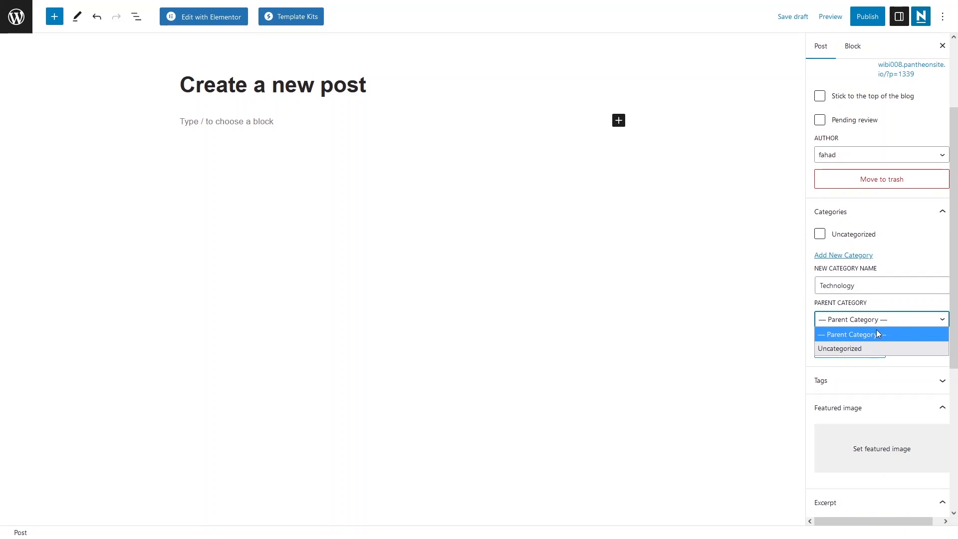
{"action": "left_click", "coordinate": [908, 323]}
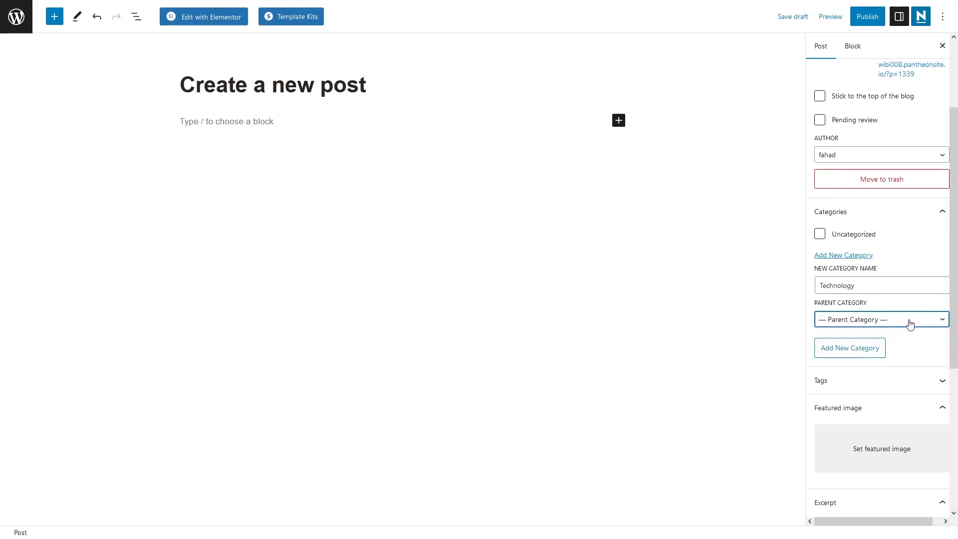
{"action": "left_click", "coordinate": [847, 352]}
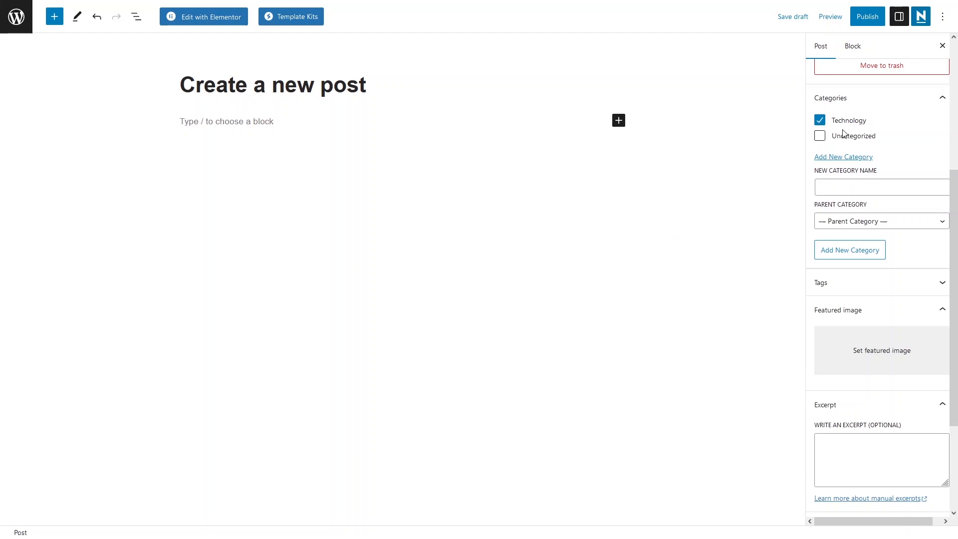
- Add the tags blog, new and create to the post
{"action": "left_click", "coordinate": [837, 287]}
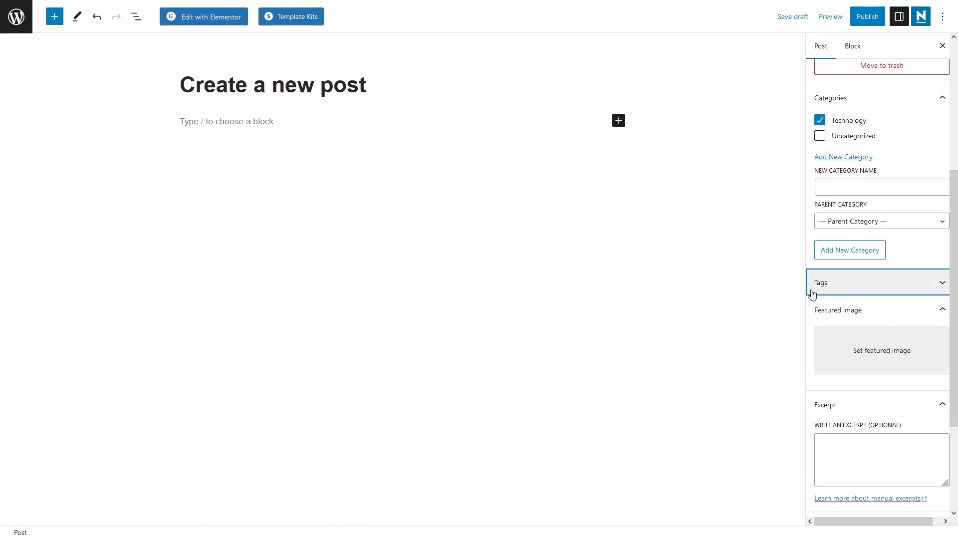
{"action": "left_click", "coordinate": [838, 289]}
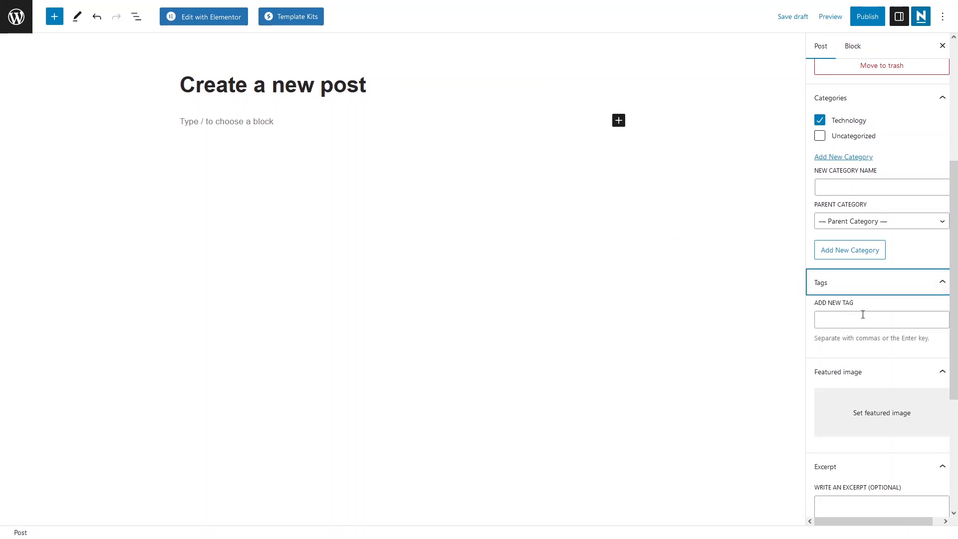
{"action": "left_click", "coordinate": [837, 320]}
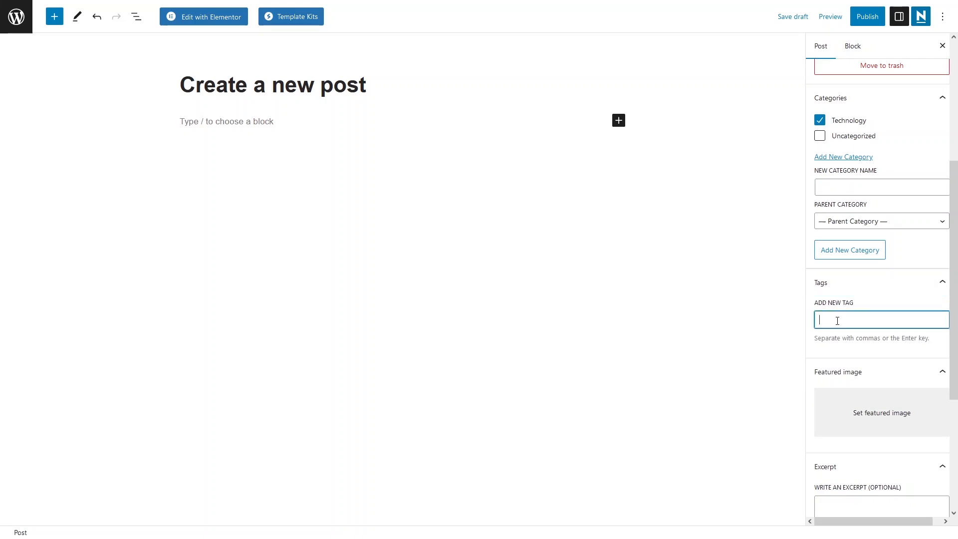
{"action": "type", "text": "blog,"}
{"action": "key", "text": "Return"}
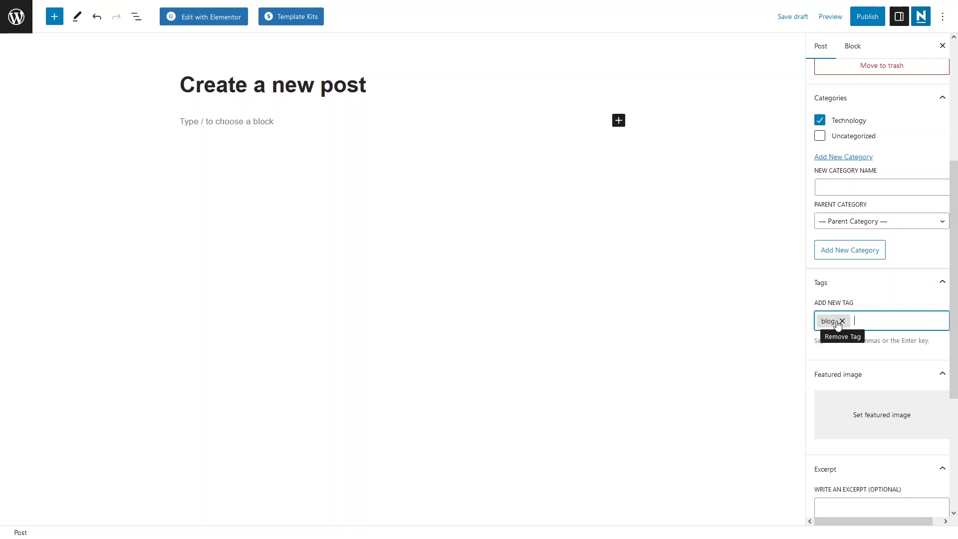
{"action": "type", "text": "new"}
{"action": "key", "text": "Return"}
{"action": "type", "text": "create"}
{"action": "key", "text": "Return"}
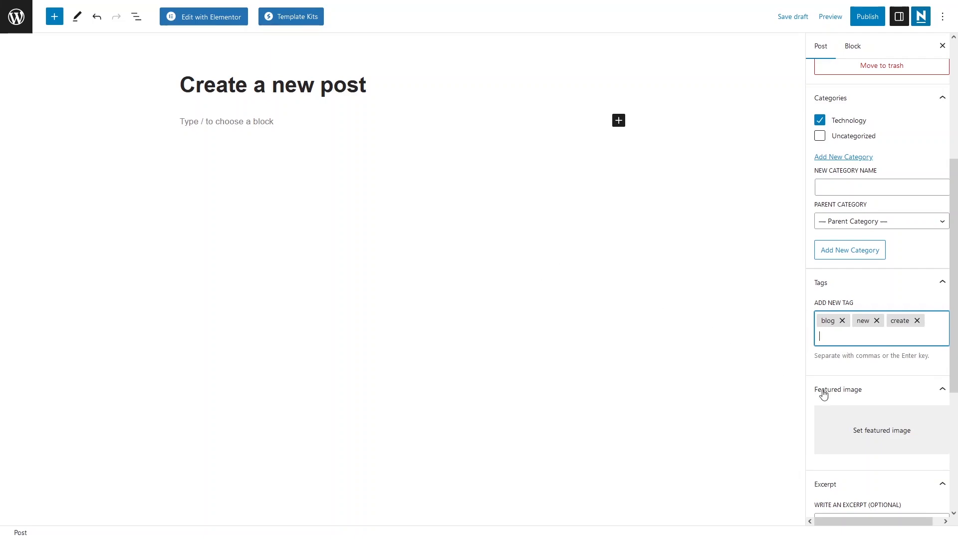
- Set the free Pixabay photo of the lion cubs as the post's featured image
{"action": "scroll", "coordinate": [825, 396], "scroll_direction": "down", "scroll_amount": 2}
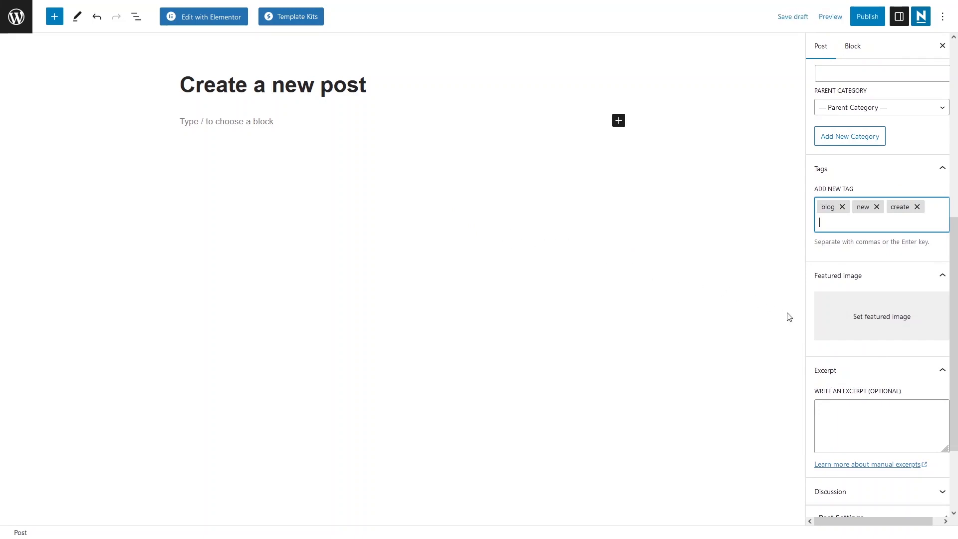
{"action": "left_click", "coordinate": [854, 323]}
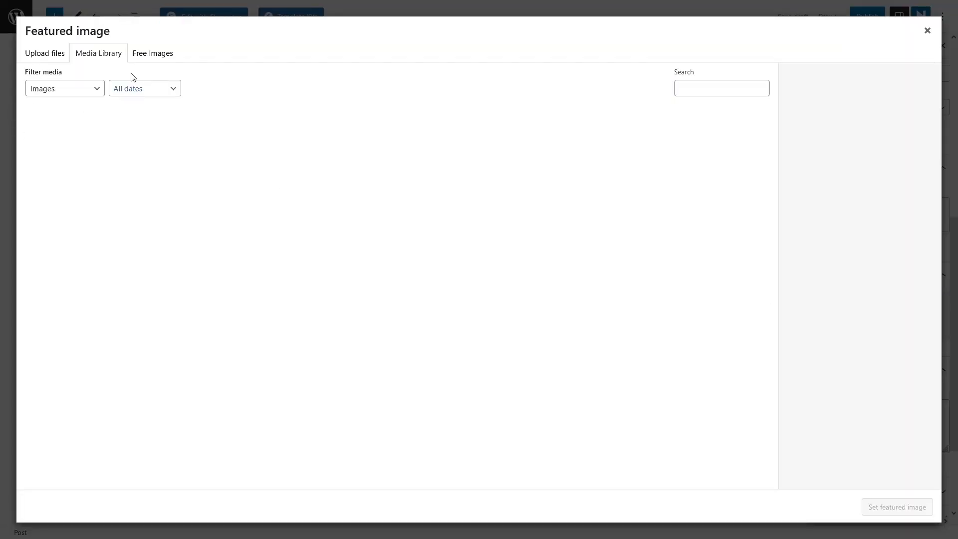
{"action": "left_click", "coordinate": [144, 53]}
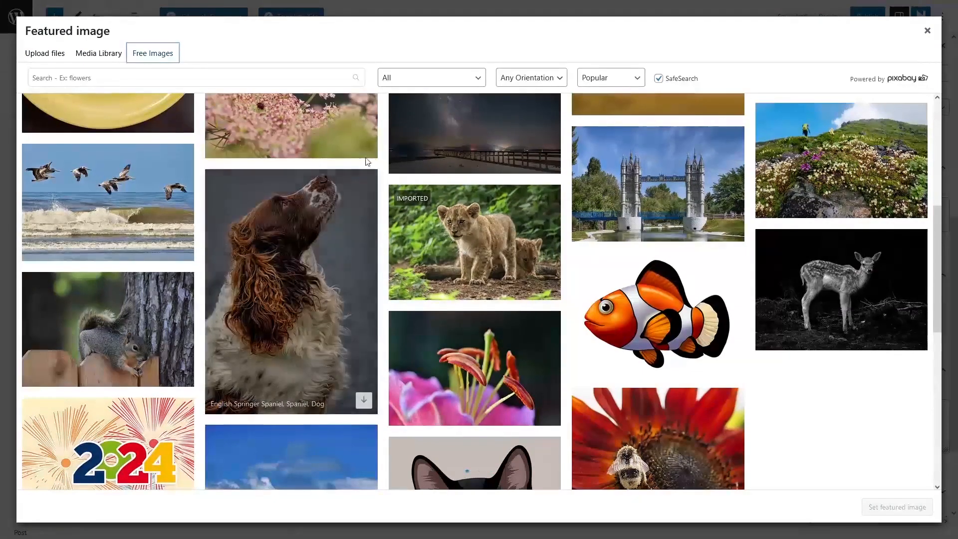
{"action": "left_click", "coordinate": [447, 248]}
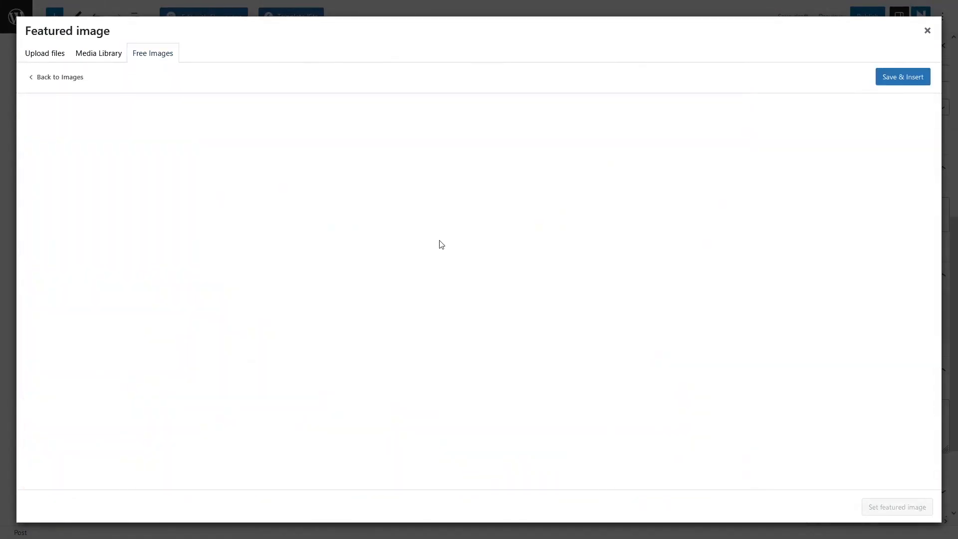
{"action": "left_click", "coordinate": [896, 79]}
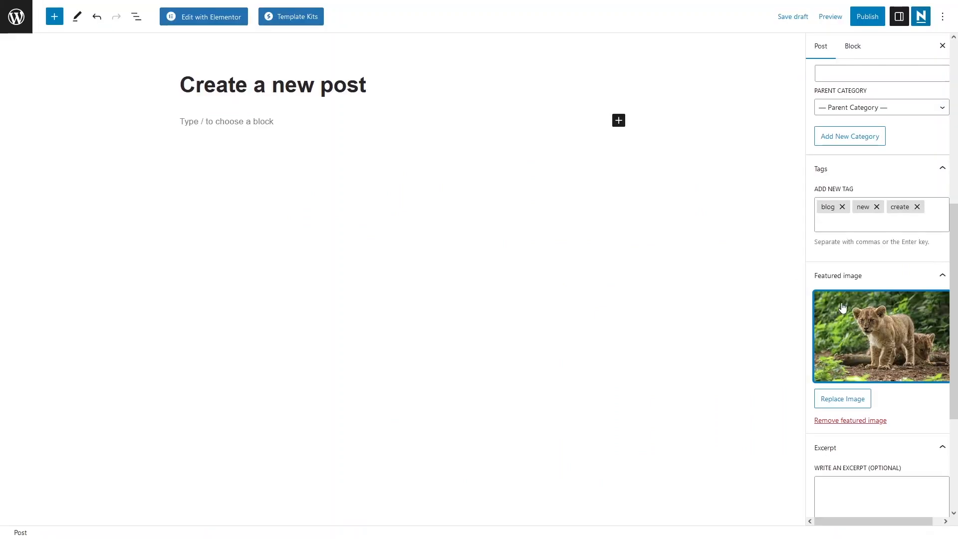
- Review the post's excerpt field and its discussion options for comments and pingbacks
{"action": "scroll", "coordinate": [864, 368], "scroll_direction": "down", "scroll_amount": 3}
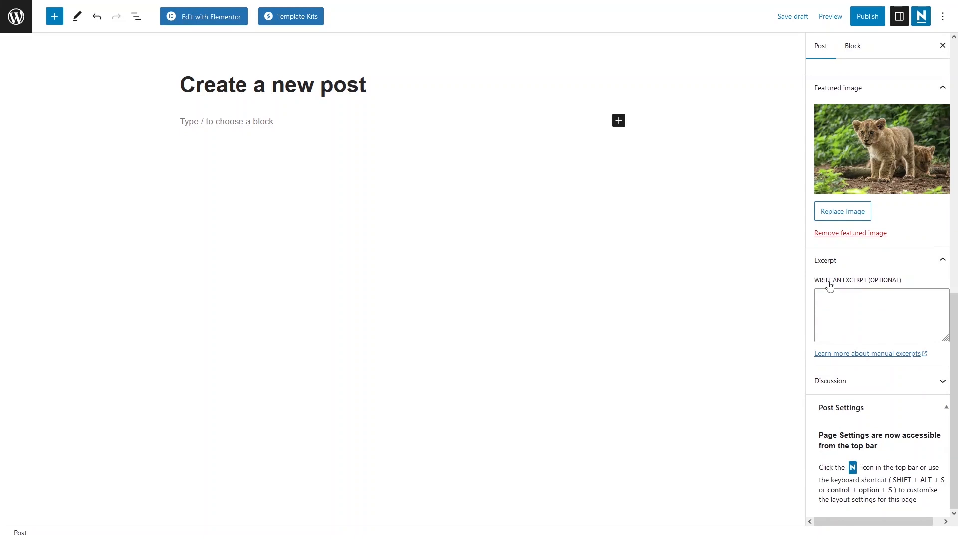
{"action": "left_click", "coordinate": [859, 313]}
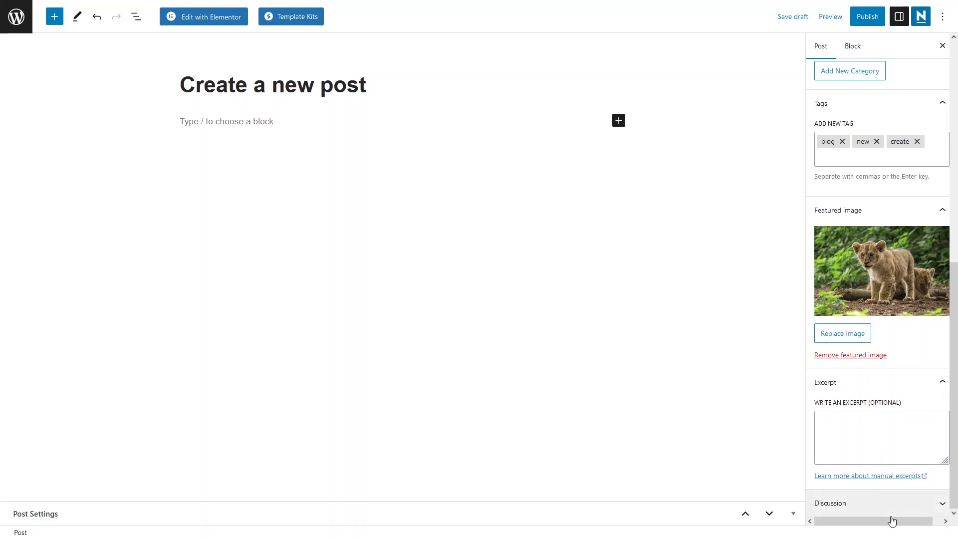
{"action": "left_click", "coordinate": [889, 507]}
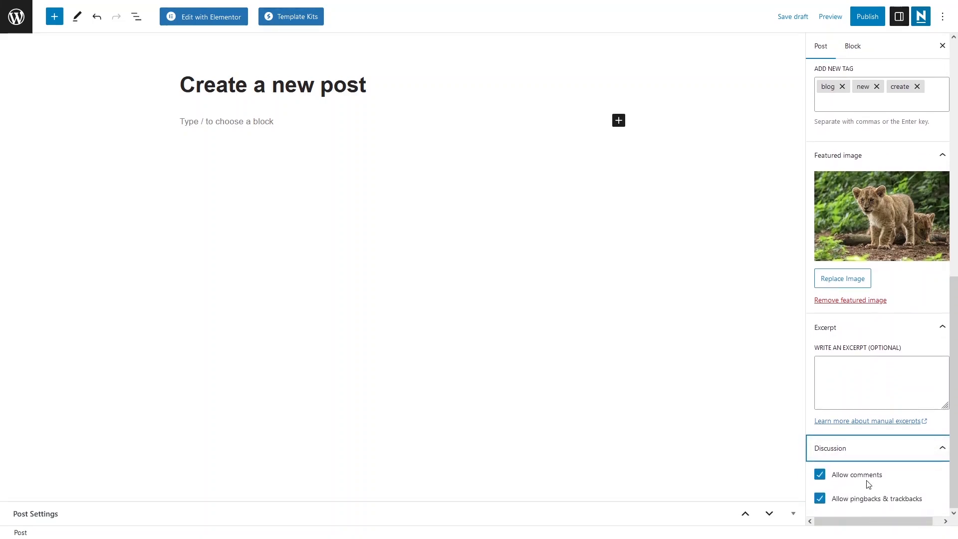
{"action": "scroll", "coordinate": [863, 463], "scroll_direction": "up", "scroll_amount": 9}
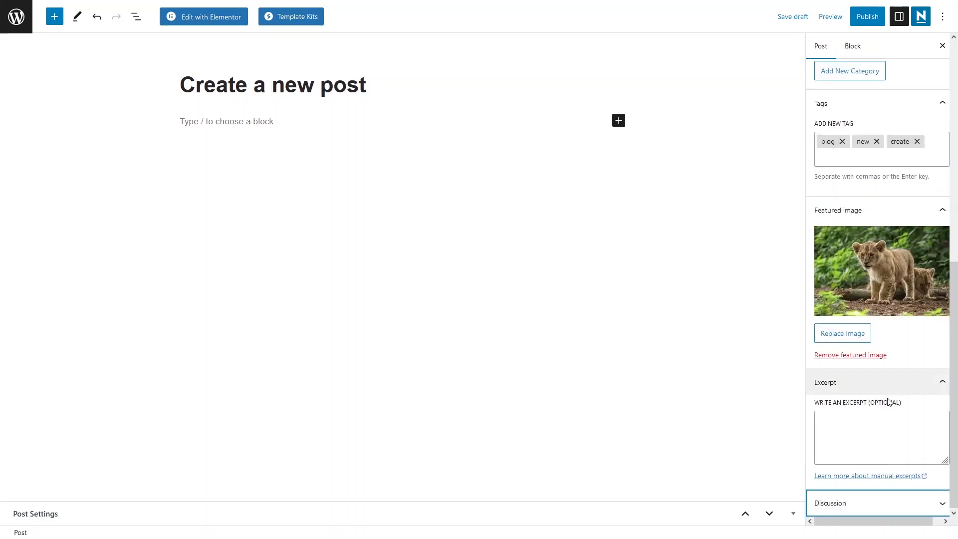
{"action": "scroll", "coordinate": [868, 266], "scroll_direction": "down", "scroll_amount": 2}
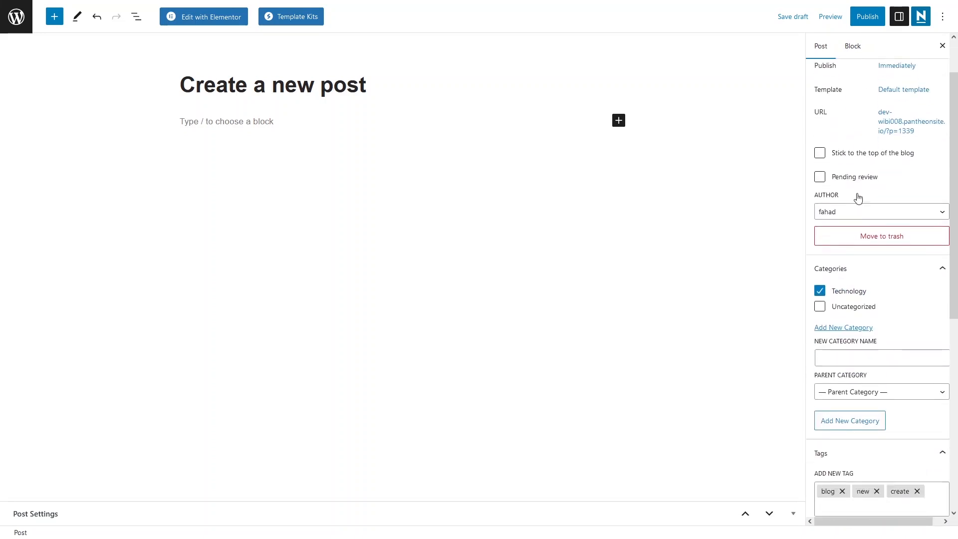
- Check the post's visibility choices and its publish date and time settings
{"action": "scroll", "coordinate": [855, 198], "scroll_direction": "up", "scroll_amount": 2}
{"action": "left_click", "coordinate": [887, 100]}
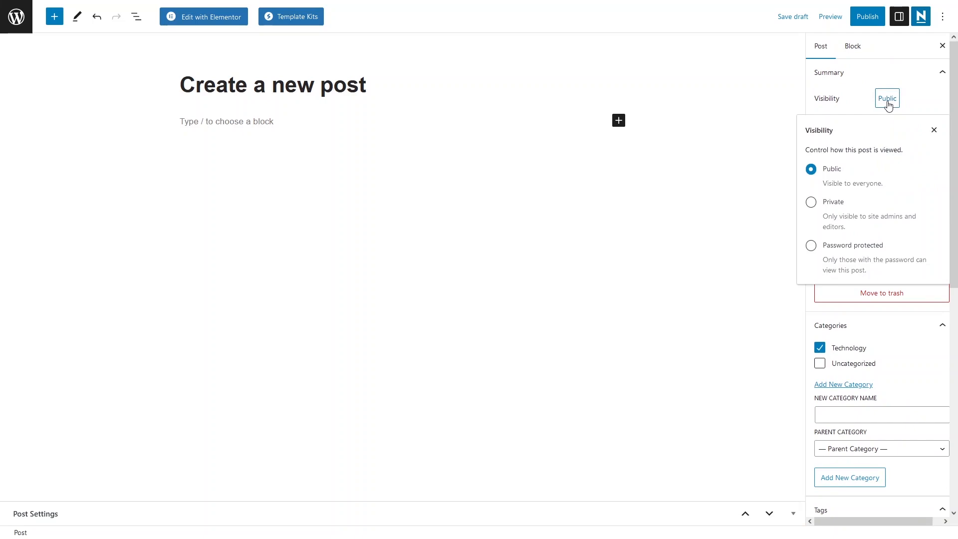
{"action": "left_click", "coordinate": [887, 104]}
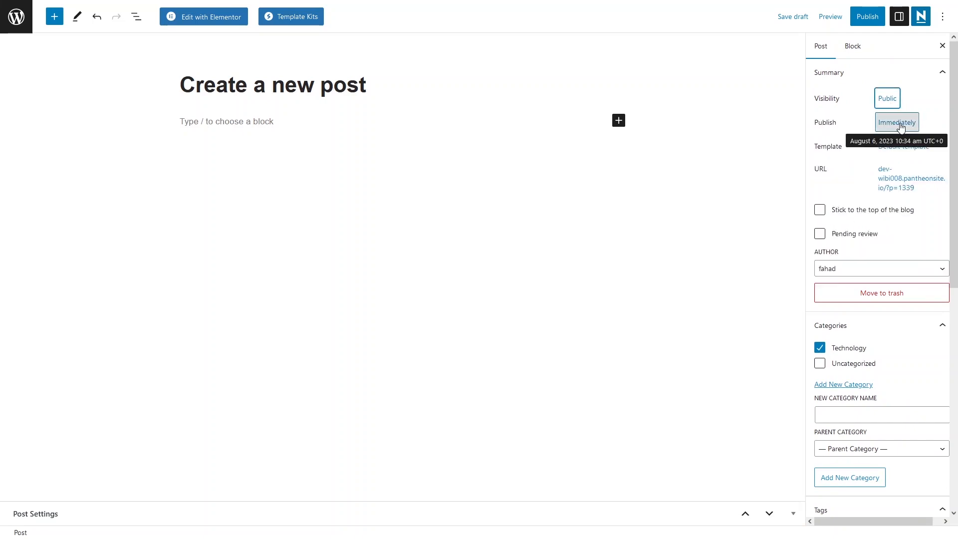
{"action": "left_click", "coordinate": [898, 125]}
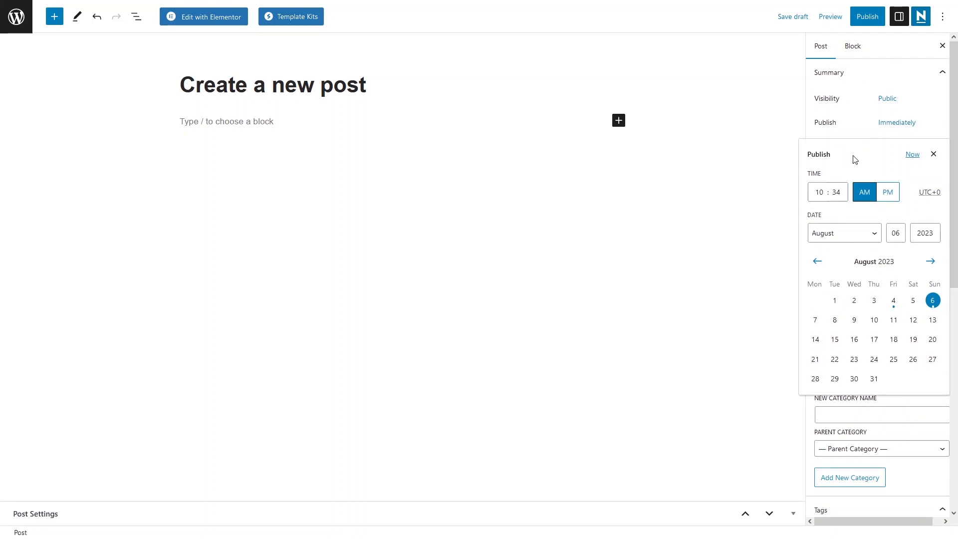
{"action": "left_click", "coordinate": [932, 154]}
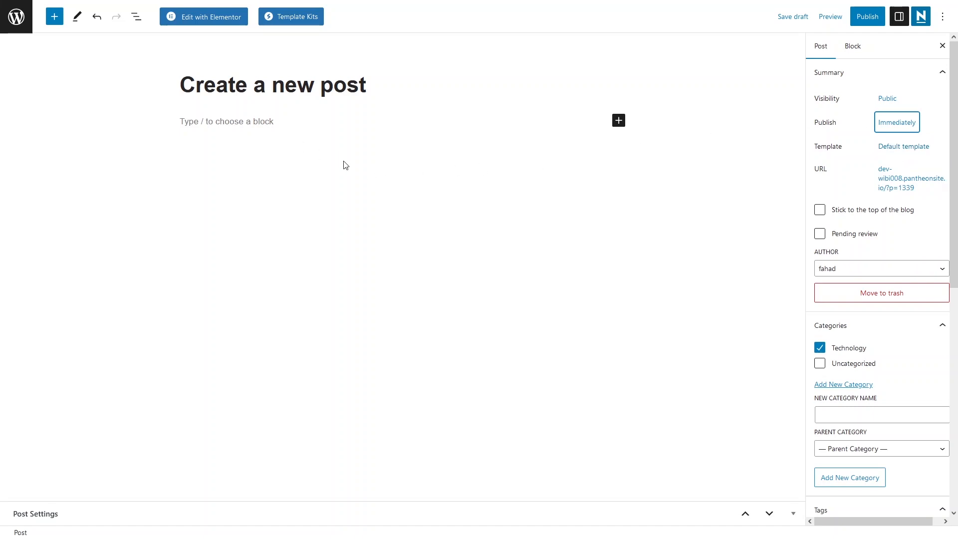
- Browse all blocks, insert a Paragraph block below the title and paste the Lorem ipsum text into it
{"action": "left_click", "coordinate": [619, 121]}
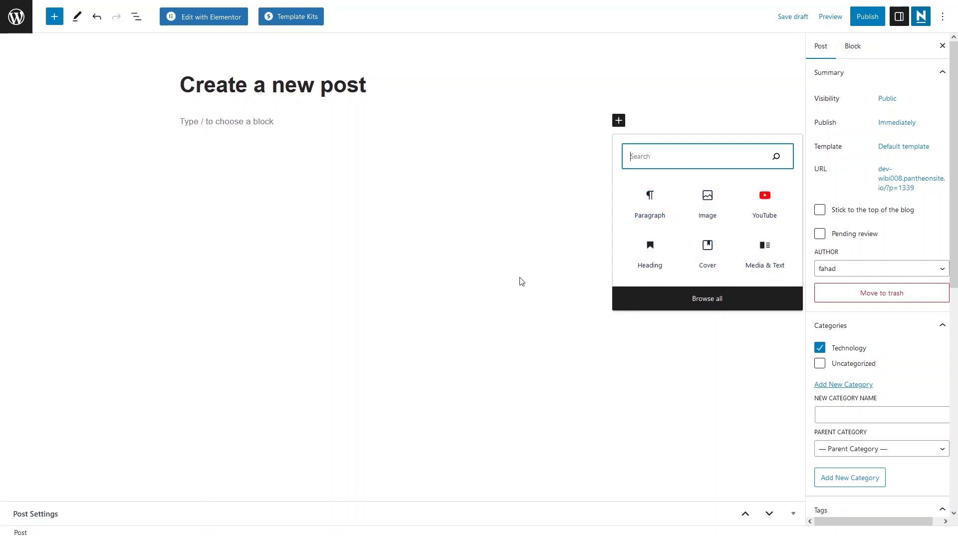
{"action": "left_click", "coordinate": [647, 300]}
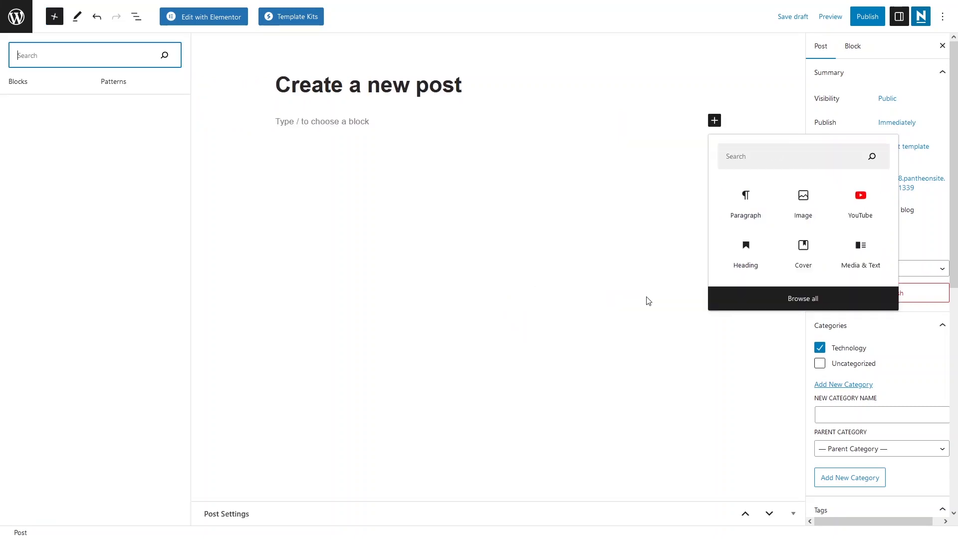
{"action": "left_click_drag", "start_coordinate": [186, 144], "coordinate": [181, 101]}
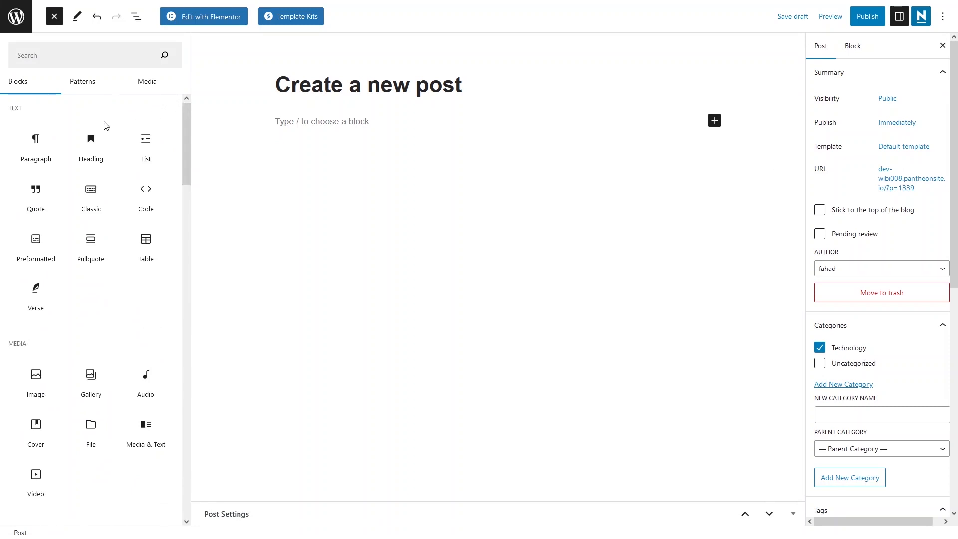
{"action": "left_click_drag", "start_coordinate": [31, 151], "coordinate": [414, 157]}
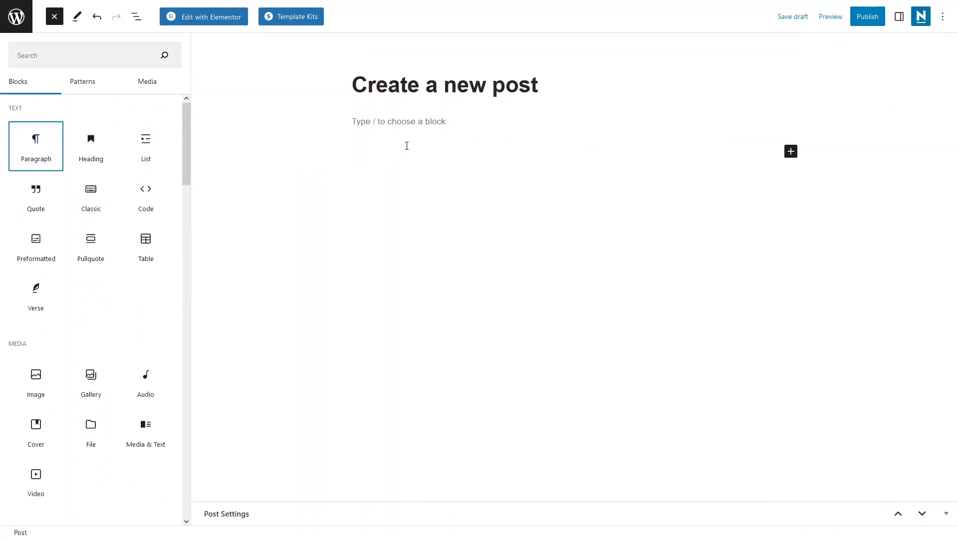
{"action": "type", "text": "Lorem ipsum dolor sit amet, consectetur adipiscing elit, sed do eiusmod tempor incididunt ut labore et dolore magna aliqua. Ut enim ad minim veniam, quis nostrud exercitation ullamco laboris nisi ut aliquip ex ea commodo consequat. Duis aute irure dolor in reprehenderit in voluptate velit esse cillum dolore eu fugiat nulla pariatur. Excepteur sint occaecat cupidatat non proident, sunt in culpa qui officia deserunt mollit anim id est laborum."}
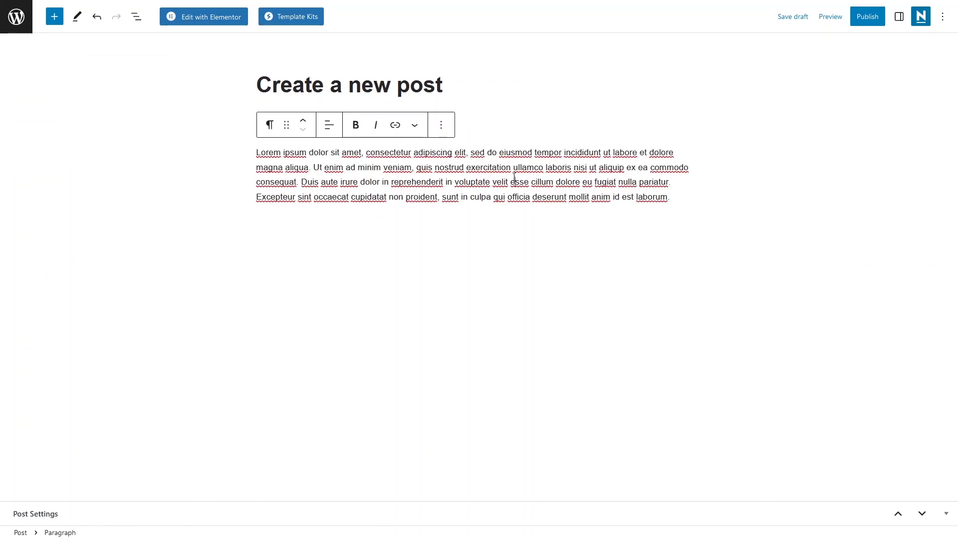
- Review the block types the Lorem ipsum paragraph can be transformed to and its text alignment options
{"action": "left_click", "coordinate": [269, 125]}
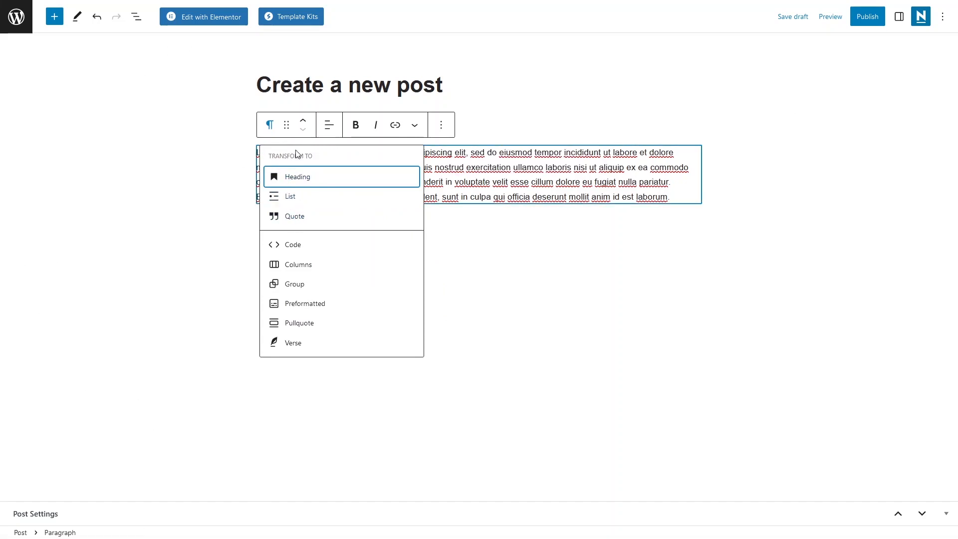
{"action": "left_click", "coordinate": [327, 126]}
{"action": "left_click", "coordinate": [328, 125]}
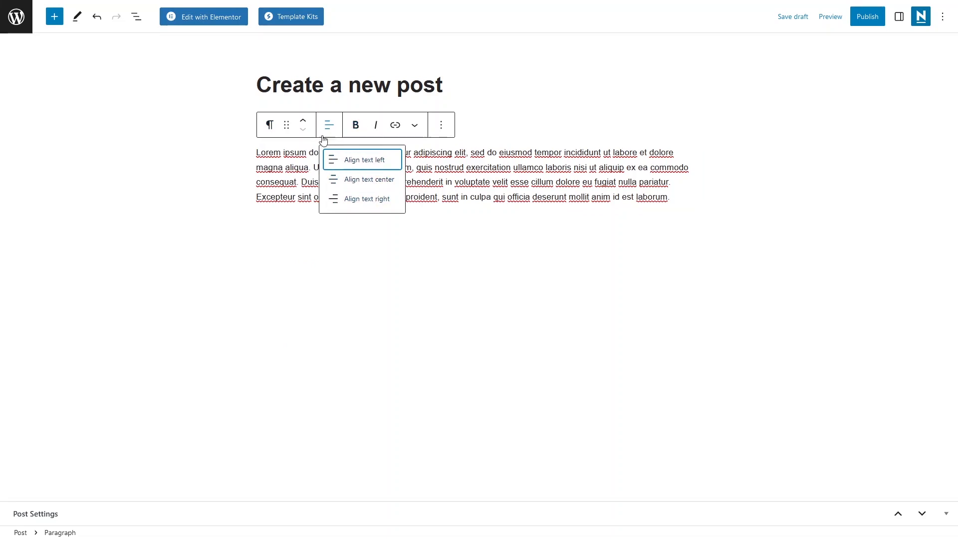
{"action": "left_click", "coordinate": [309, 158]}
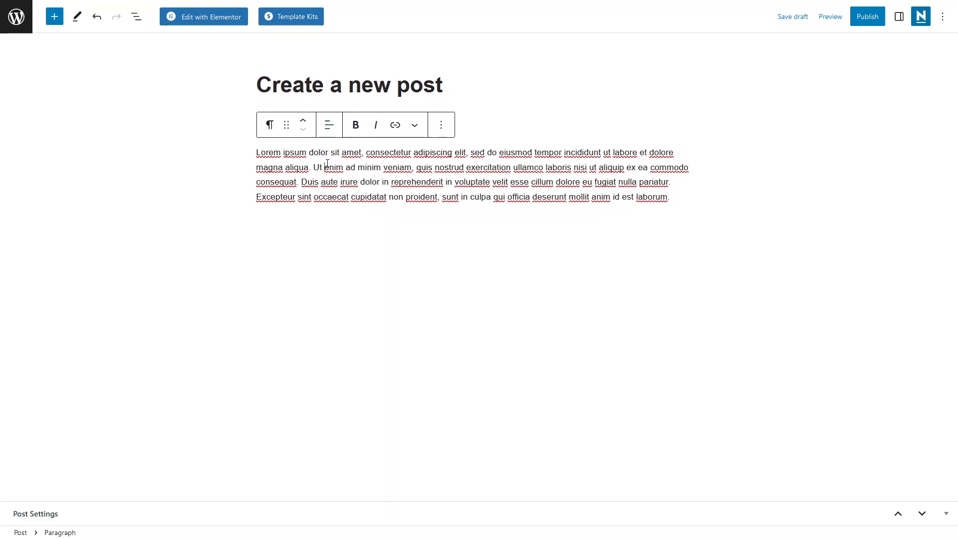
- Make the whole Lorem ipsum paragraph bold and link its first two words, "Lorem ipsum", to the Sample Page
{"action": "triple_click", "coordinate": [328, 163]}
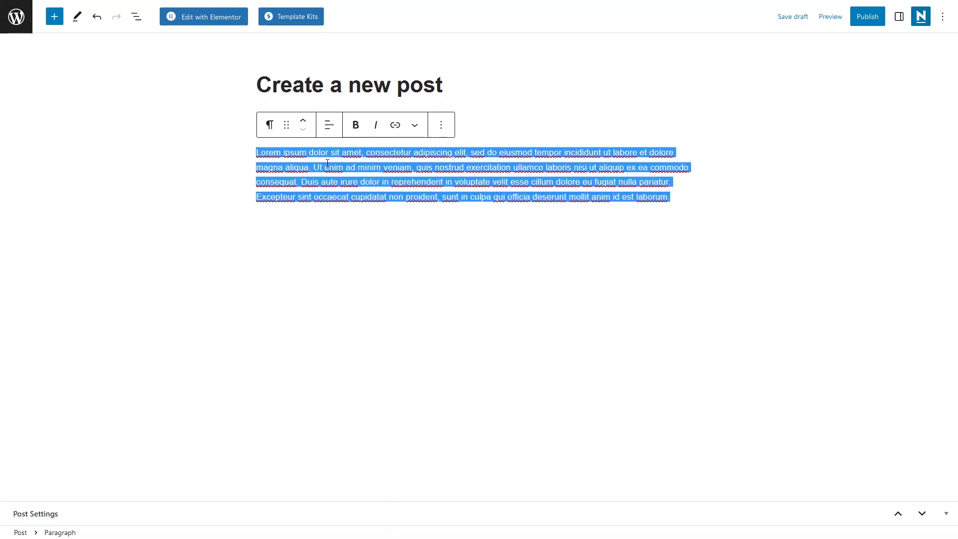
{"action": "left_click", "coordinate": [355, 126]}
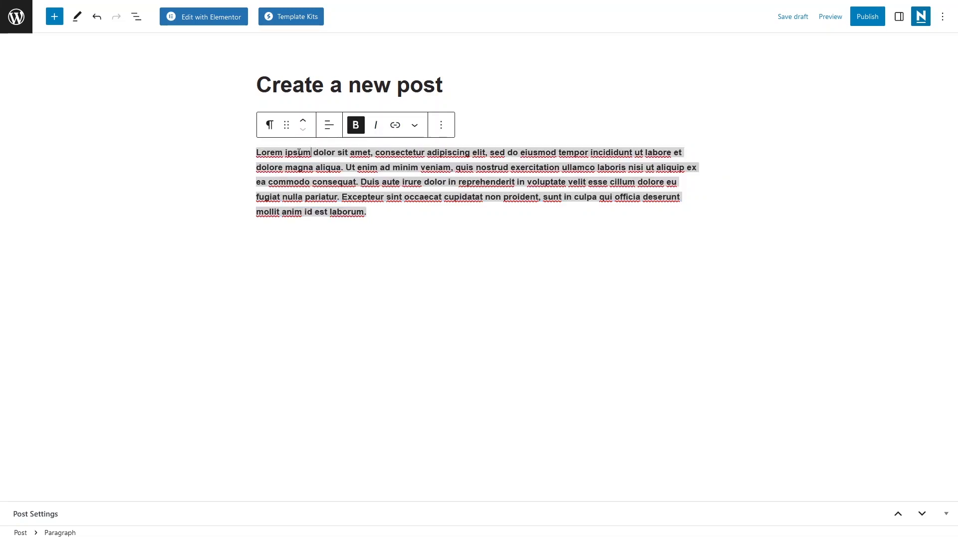
{"action": "left_click", "coordinate": [255, 152], "text": "shift"}
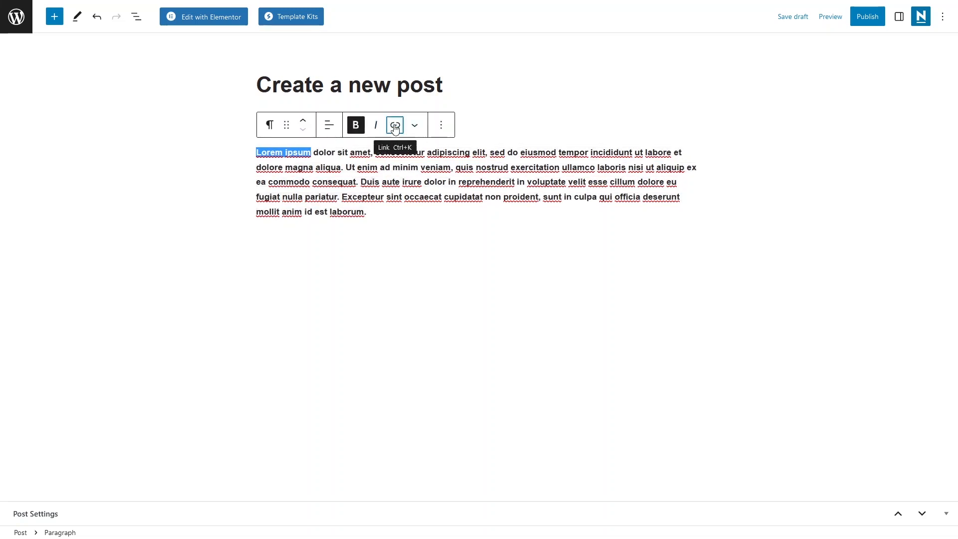
{"action": "left_click", "coordinate": [394, 126]}
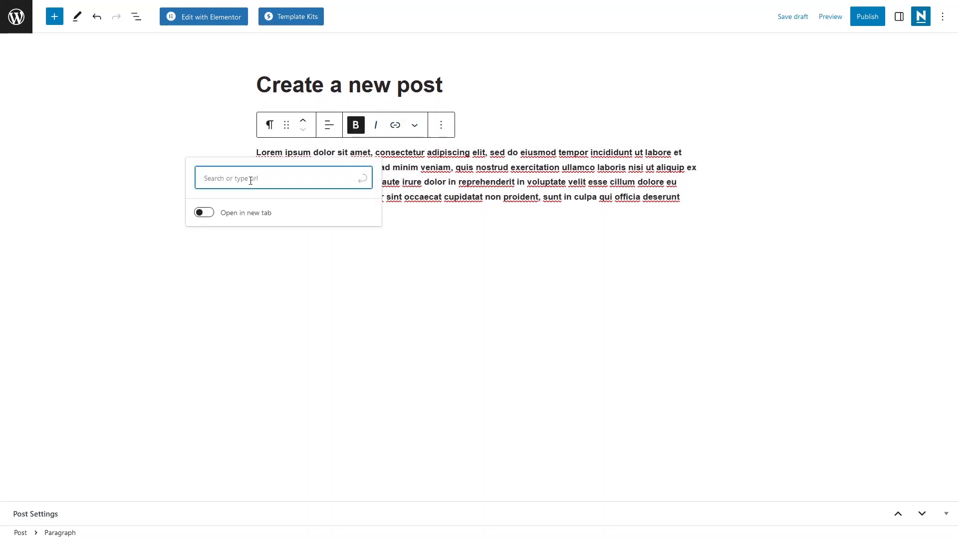
{"action": "type", "text": "https://"}
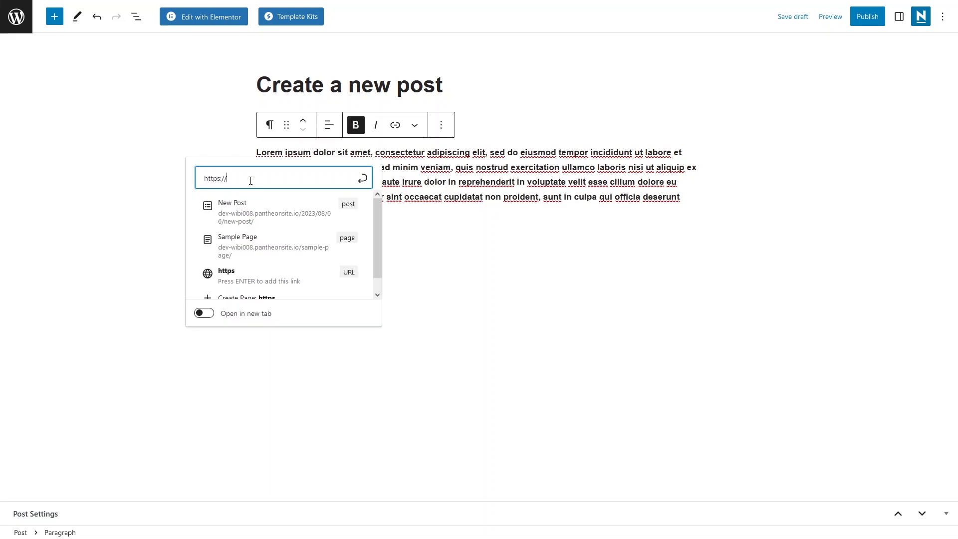
{"action": "left_click", "coordinate": [252, 251]}
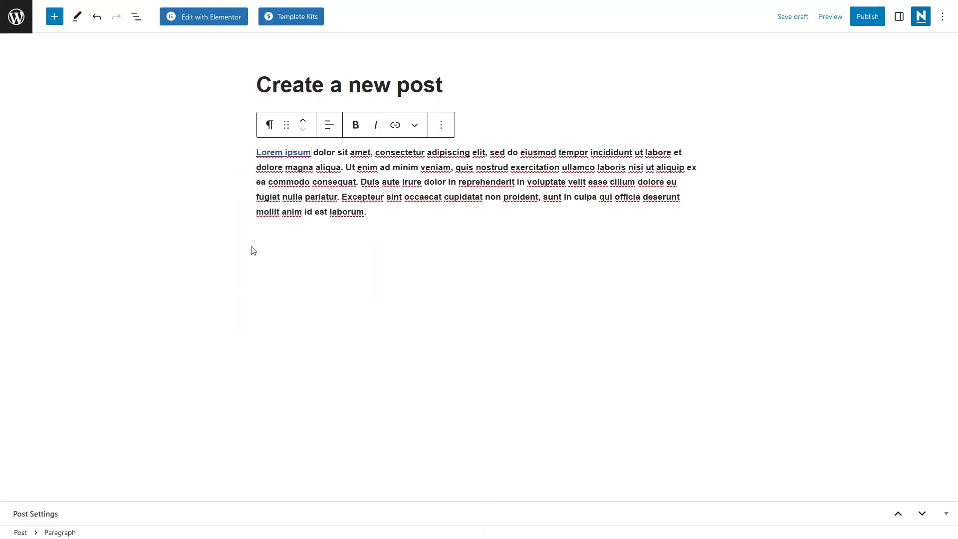
- Review the paragraph's additional inline formatting choices and its block options, such as duplicating, moving and locking
{"action": "left_click", "coordinate": [415, 125]}
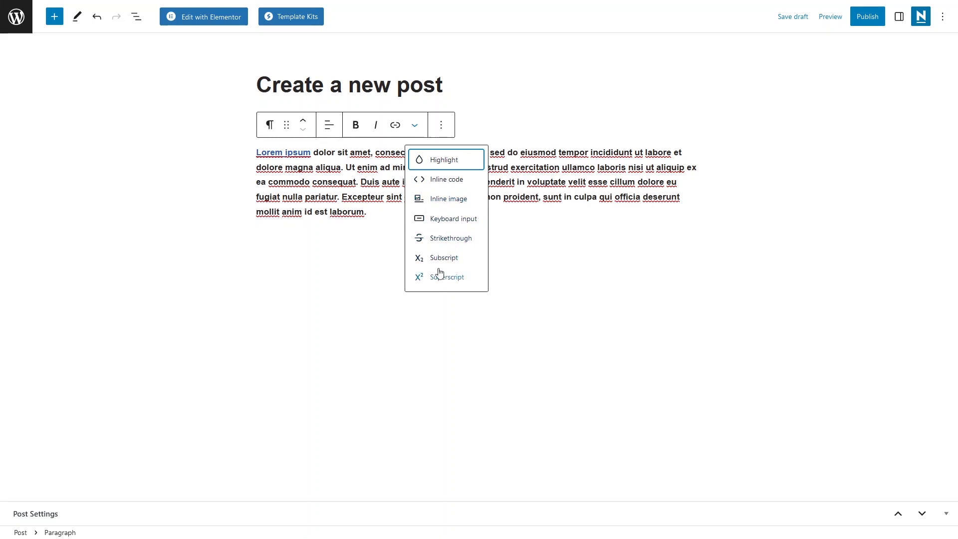
{"action": "left_click", "coordinate": [447, 122]}
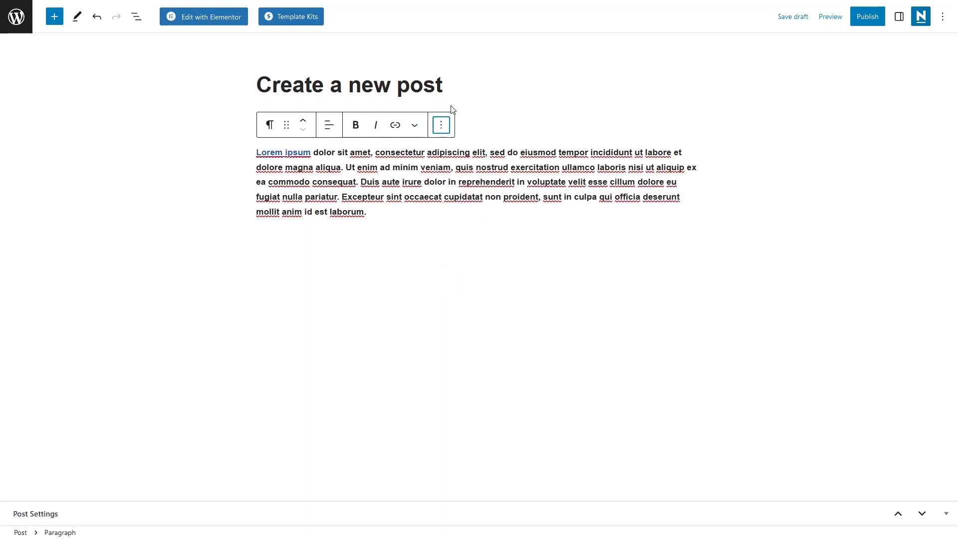
{"action": "left_click", "coordinate": [449, 130]}
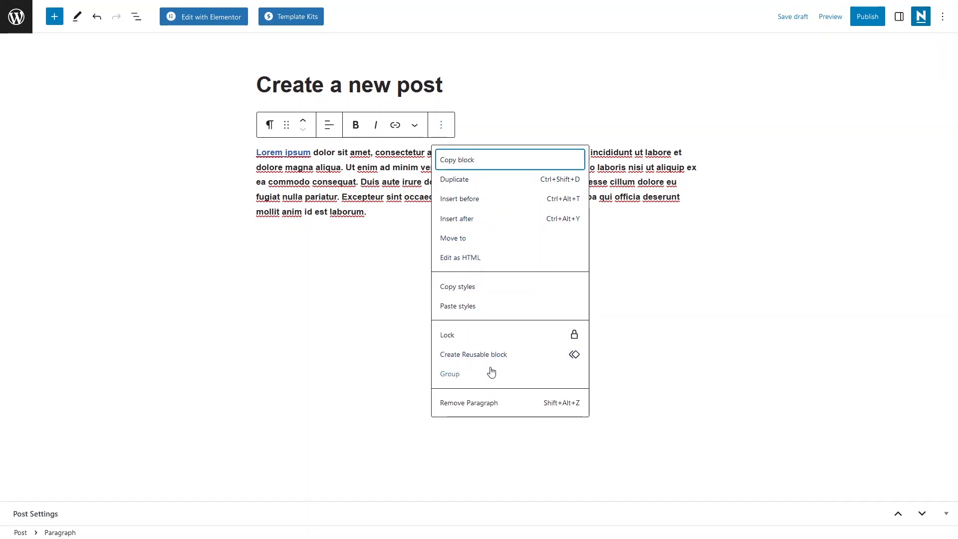
{"action": "left_click", "coordinate": [386, 226]}
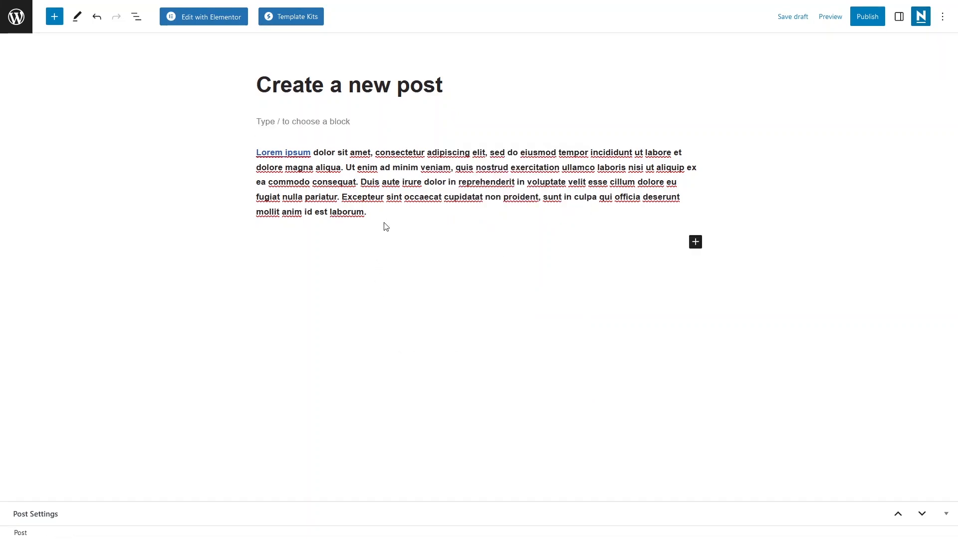
- Insert an Image block below the paragraph using machinery-farmer-field-tillage-8154965.jpg from the media library
{"action": "left_click", "coordinate": [695, 242]}
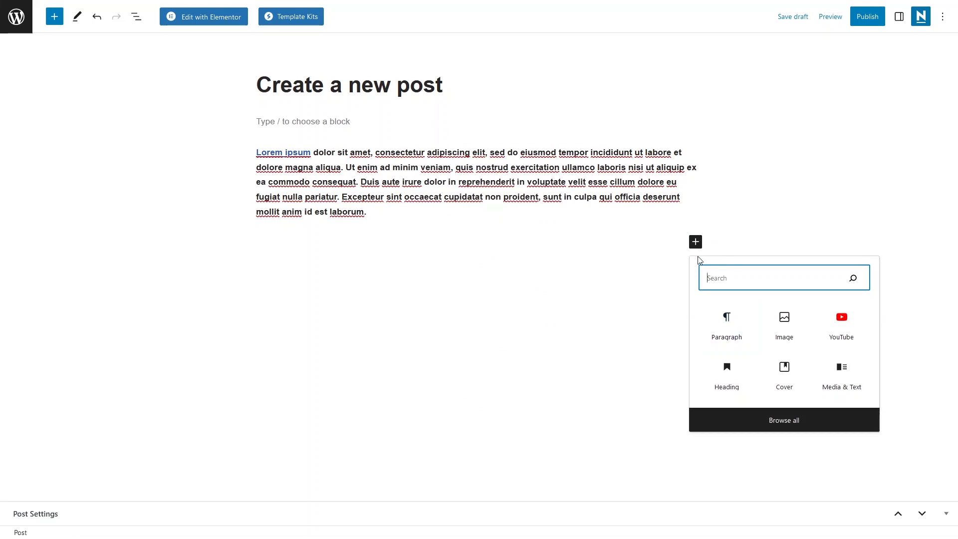
{"action": "left_click", "coordinate": [792, 334]}
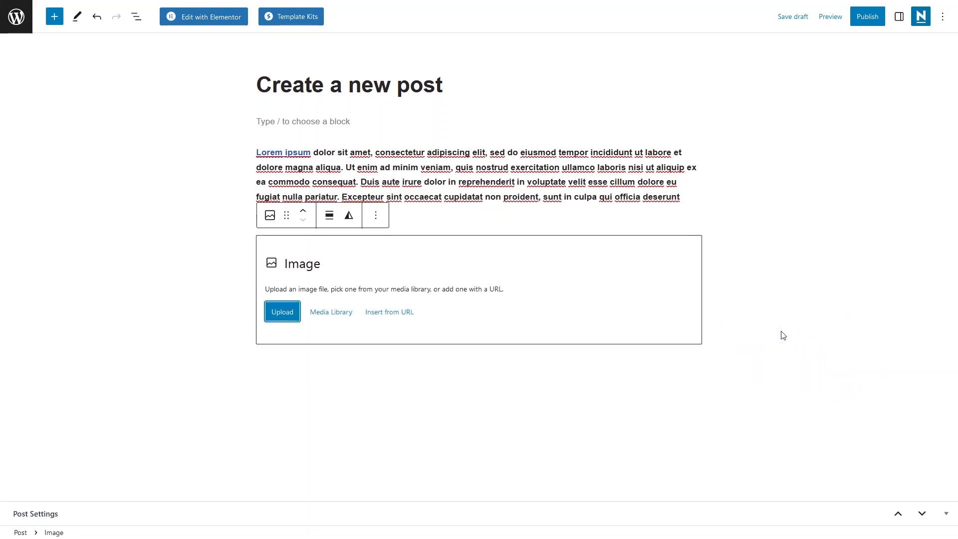
{"action": "left_click", "coordinate": [331, 312]}
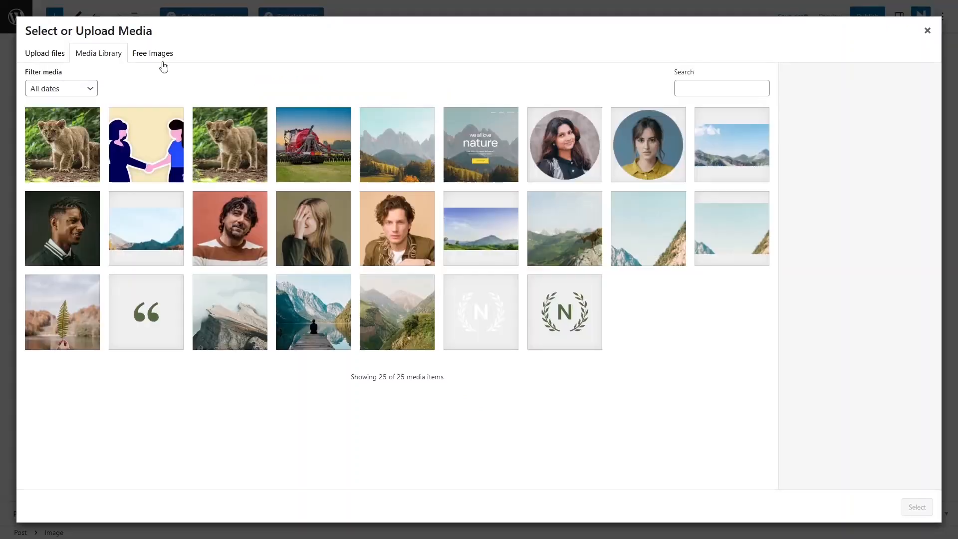
{"action": "left_click", "coordinate": [153, 53]}
{"action": "left_click", "coordinate": [107, 54]}
{"action": "left_click", "coordinate": [311, 149]}
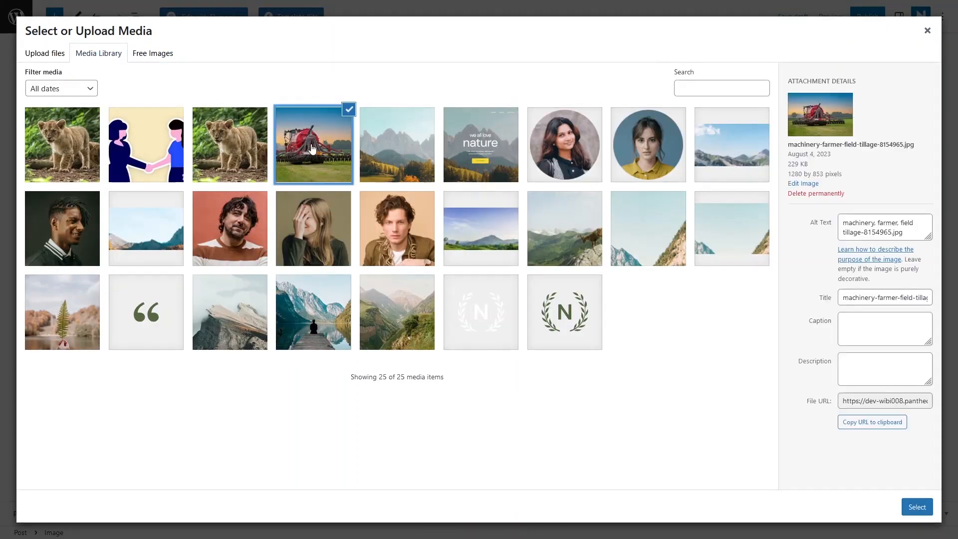
{"action": "left_click", "coordinate": [915, 506]}
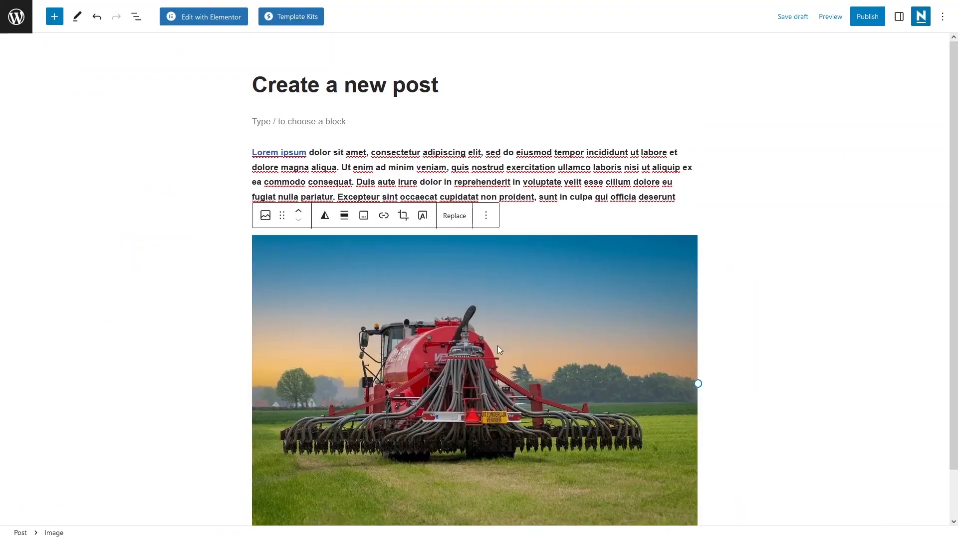
- Show the settings sidebar and compare the post settings with the block settings of the image and the paragraph, including the image's alt text
{"action": "scroll", "coordinate": [491, 350], "scroll_direction": "down", "scroll_amount": 1}
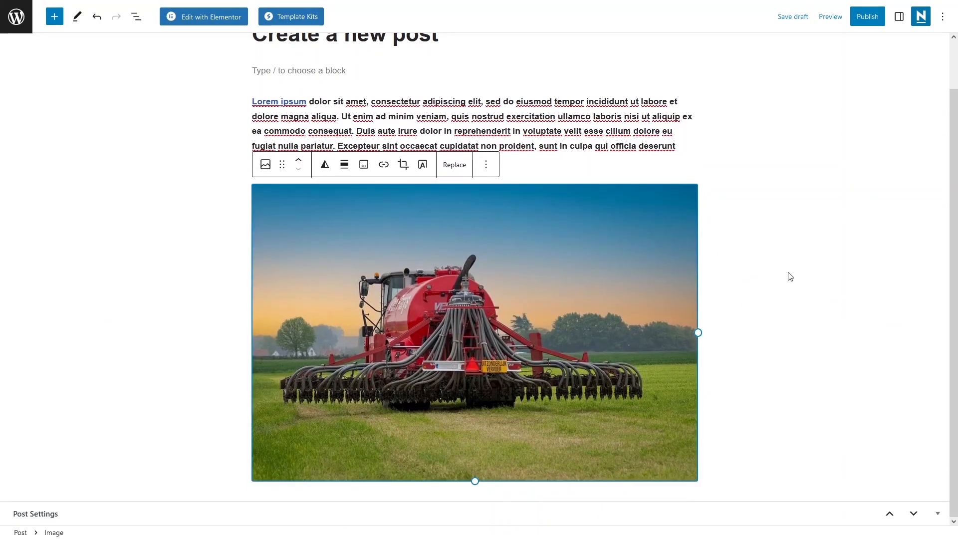
{"action": "left_click", "coordinate": [898, 17]}
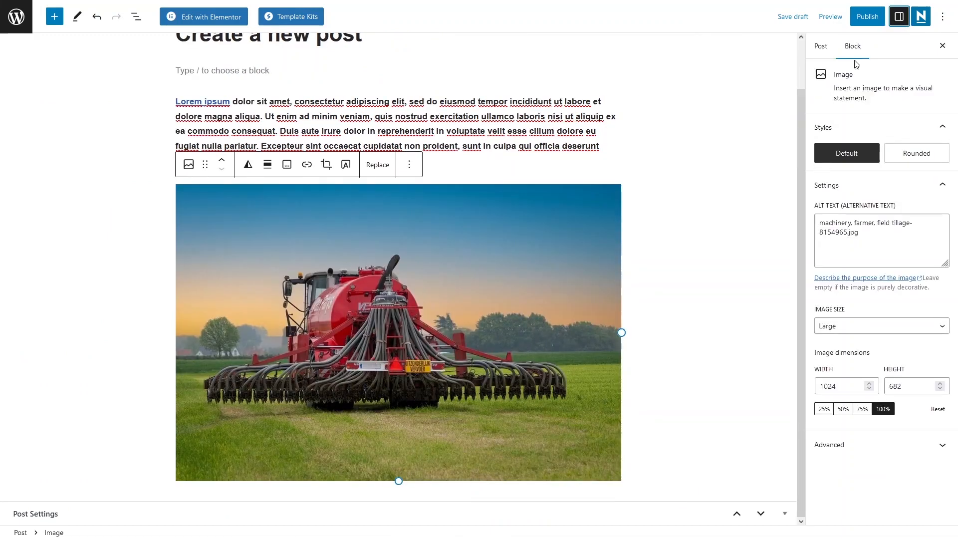
{"action": "left_click", "coordinate": [823, 50]}
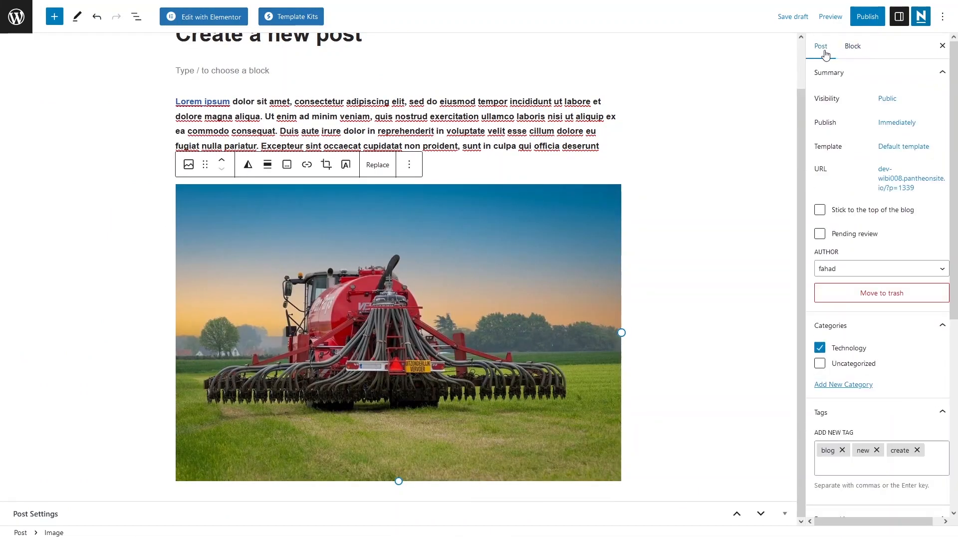
{"action": "left_click", "coordinate": [854, 48]}
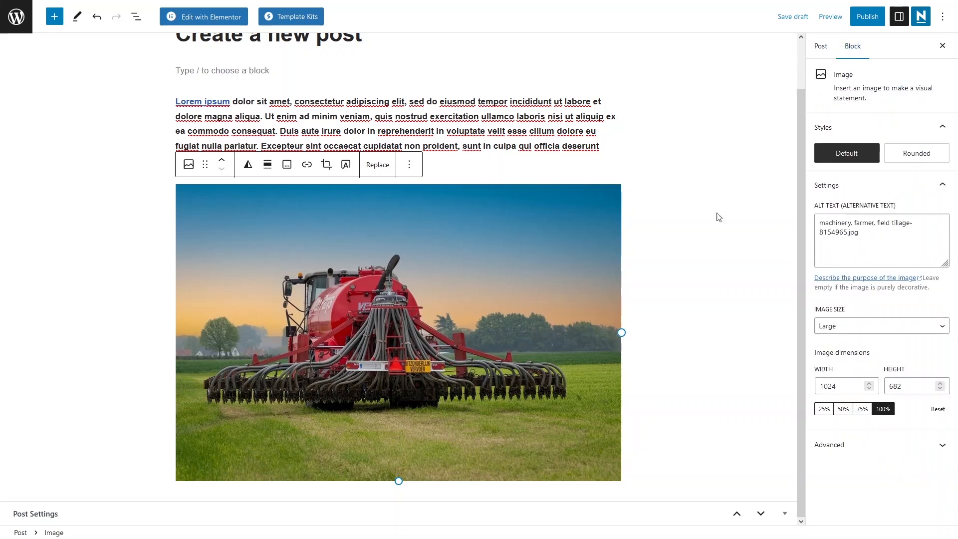
{"action": "triple_click", "coordinate": [446, 134]}
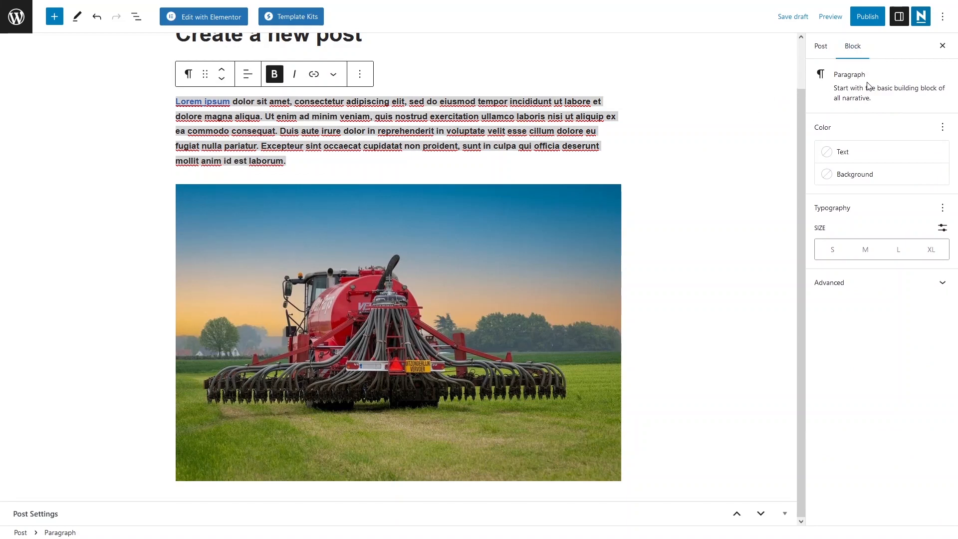
{"action": "left_click", "coordinate": [461, 287]}
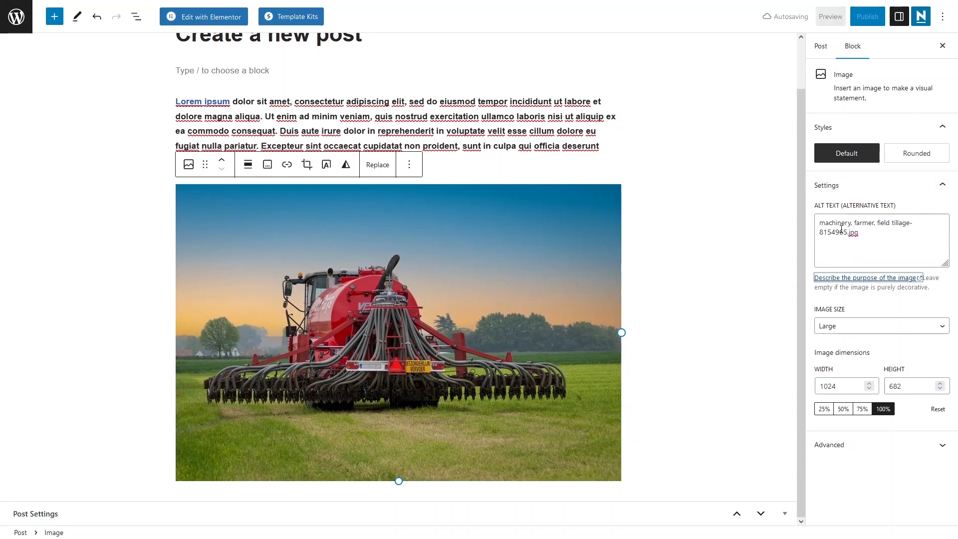
{"action": "triple_click", "coordinate": [866, 228]}
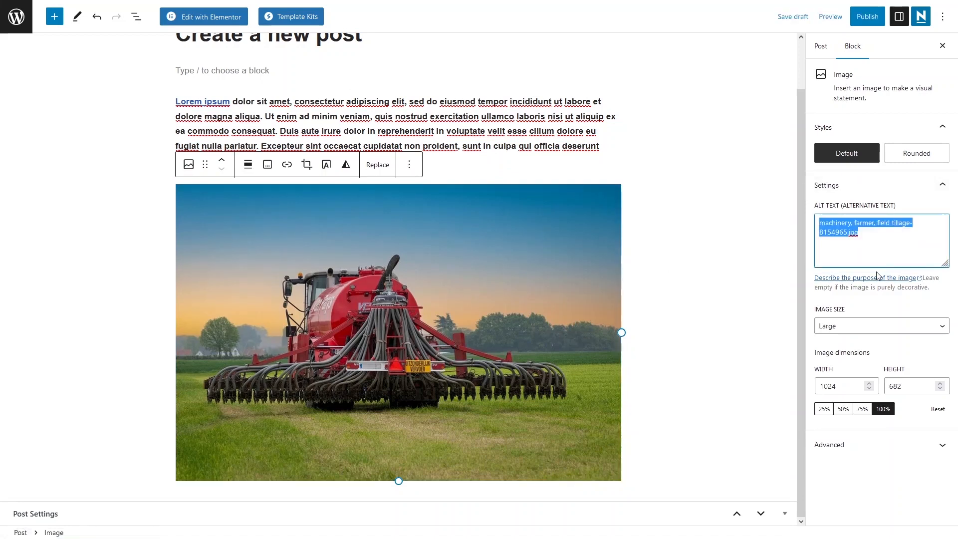
- Apply the Rounded style to the farm machinery image and set its image size to Medium
{"action": "left_click", "coordinate": [911, 153]}
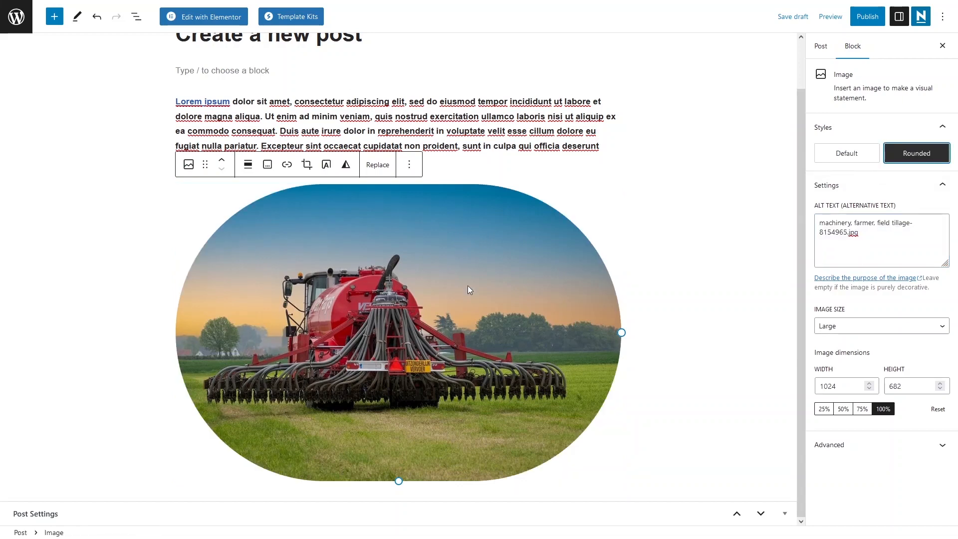
{"action": "left_click_drag", "start_coordinate": [650, 332], "coordinate": [706, 331]}
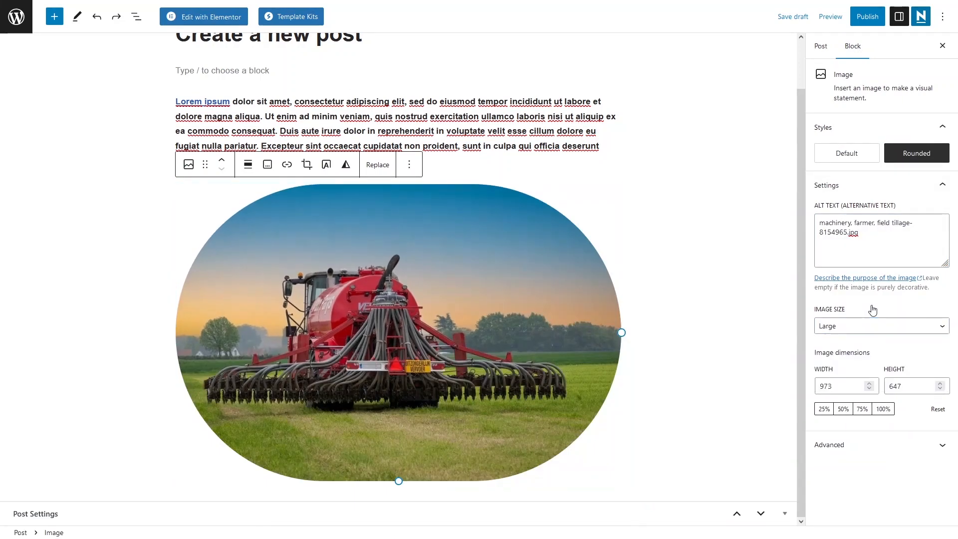
{"action": "left_click", "coordinate": [878, 323]}
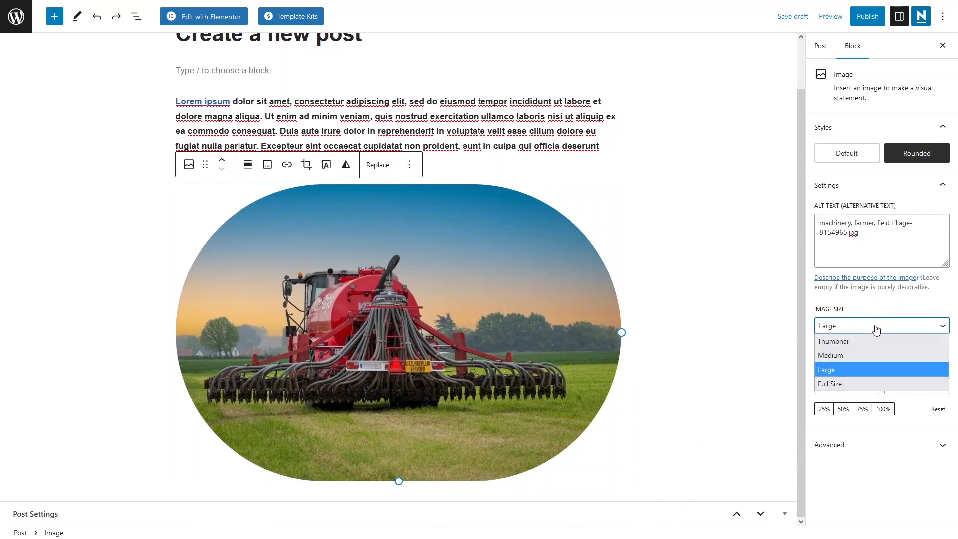
{"action": "left_click", "coordinate": [843, 358]}
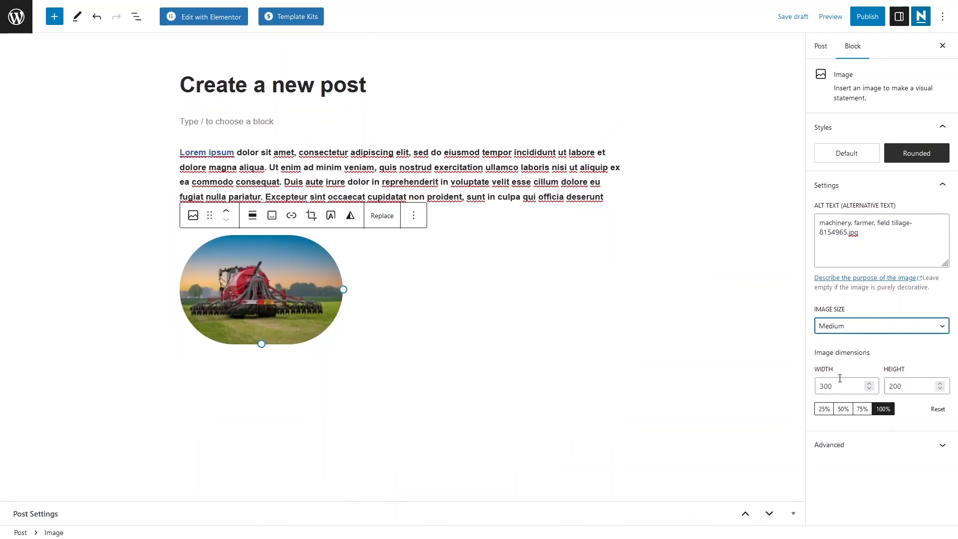
- Review the image's dimension settings and its advanced title attribute, HTML anchor and CSS class fields
{"action": "left_click", "coordinate": [869, 372]}
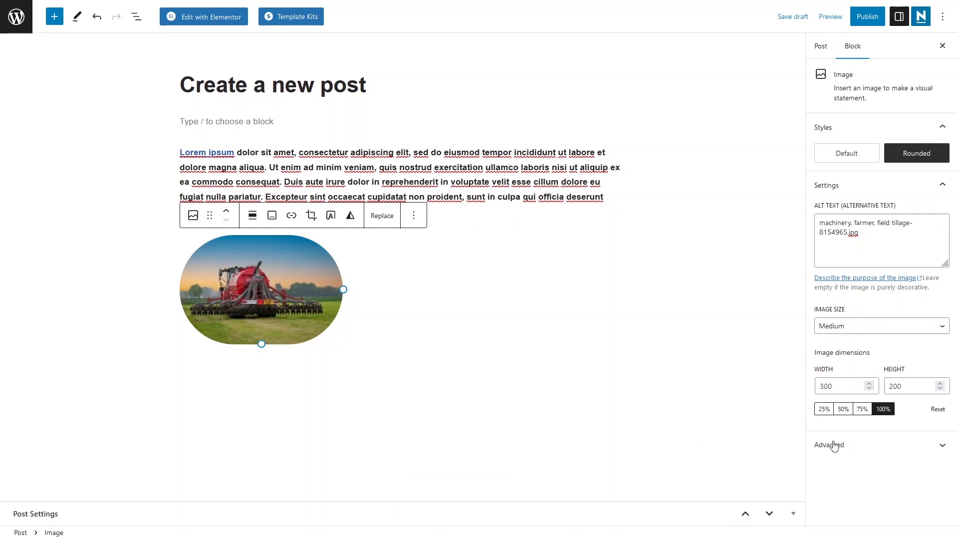
{"action": "left_click", "coordinate": [864, 444]}
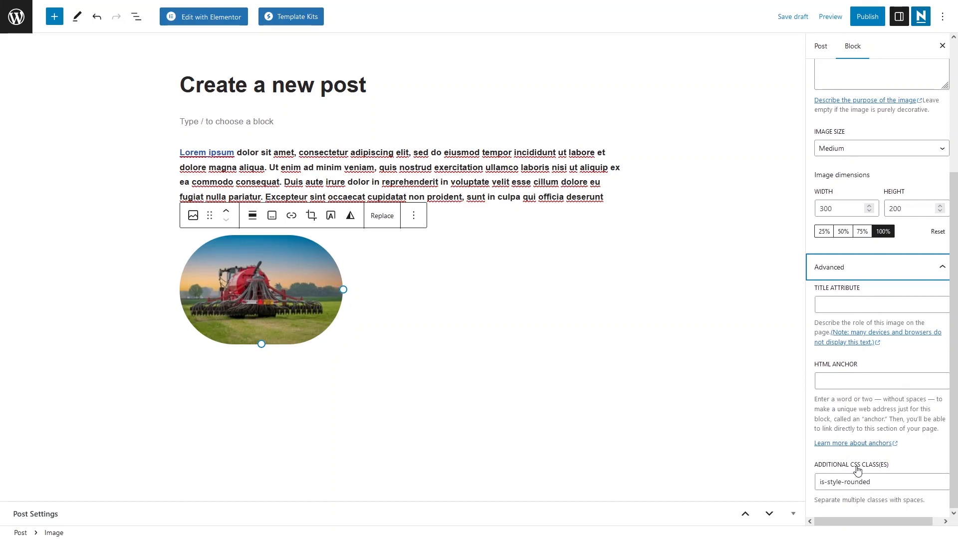
{"action": "scroll", "coordinate": [858, 414], "scroll_direction": "up", "scroll_amount": 3}
- Search the blocks for "divi" and insert a Separator block below the image
{"action": "left_click", "coordinate": [561, 360]}
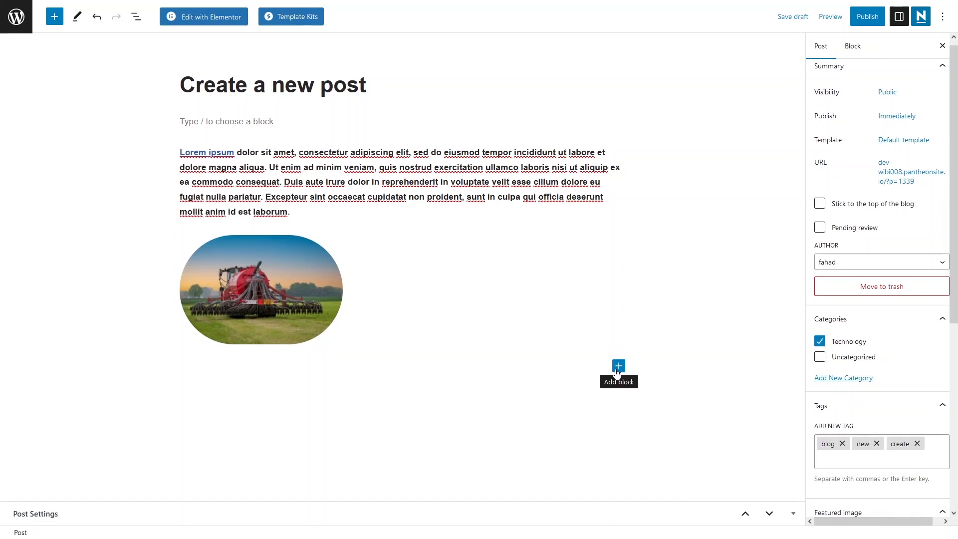
{"action": "left_click", "coordinate": [617, 371]}
{"action": "type", "text": "divi"}
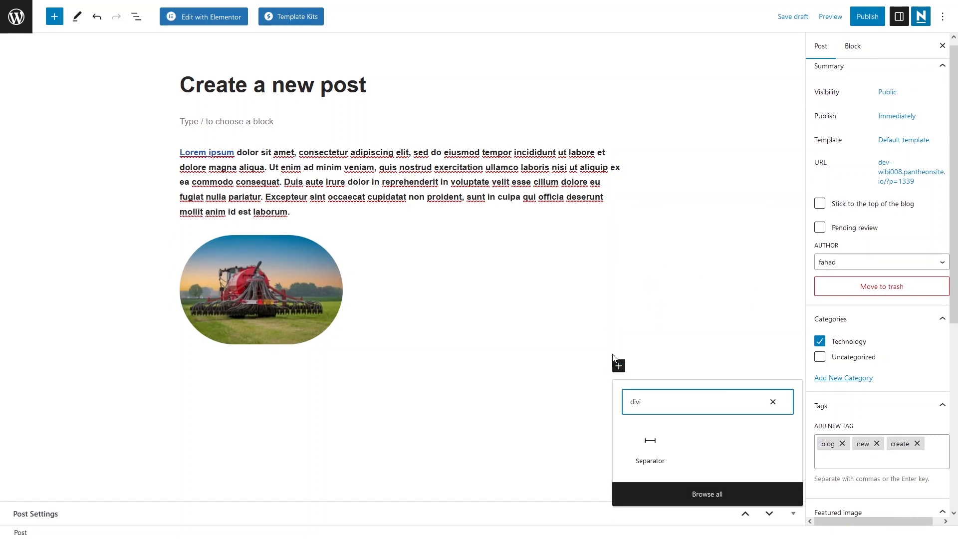
{"action": "left_click", "coordinate": [653, 441]}
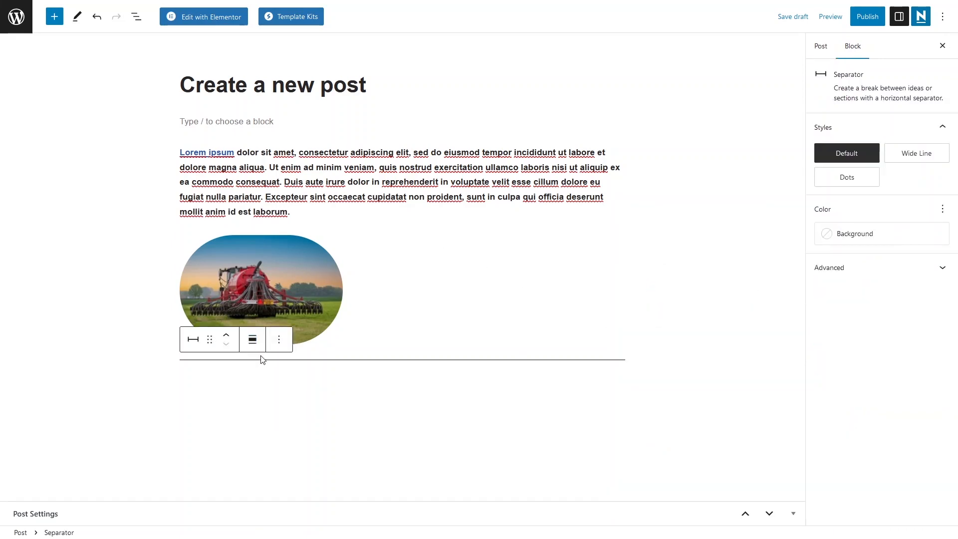
{"action": "left_click", "coordinate": [398, 385]}
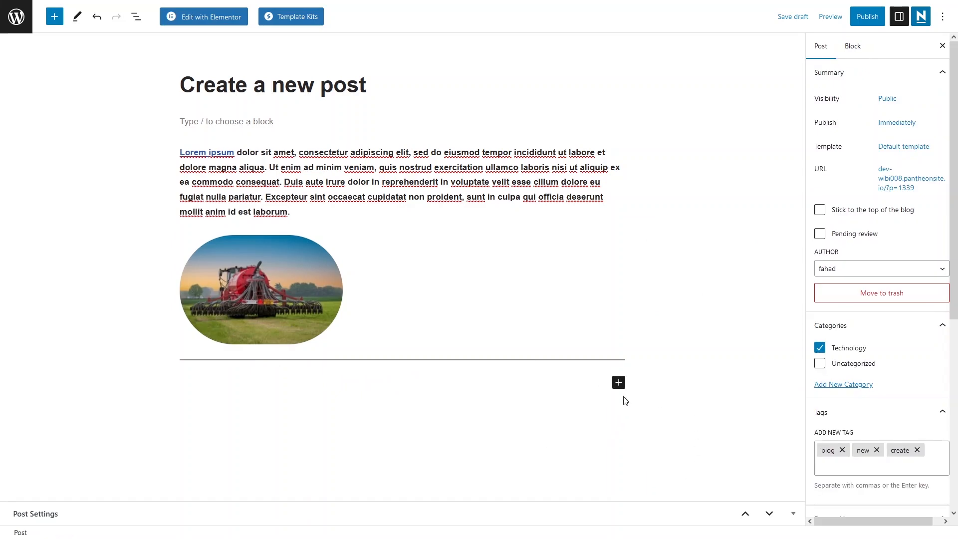
- Search the blocks for "gal" and insert a Gallery block below the separator
{"action": "left_click", "coordinate": [618, 382]}
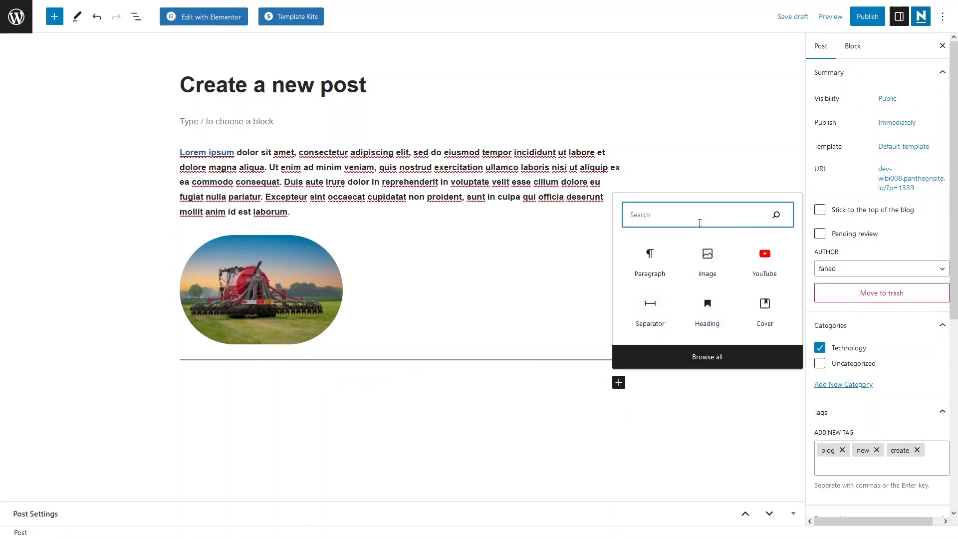
{"action": "type", "text": "gal"}
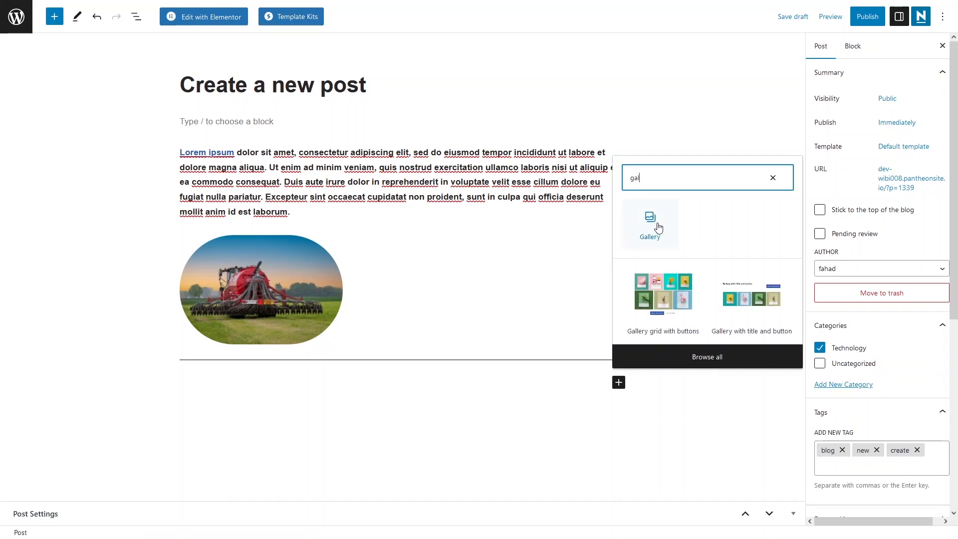
{"action": "left_click", "coordinate": [658, 227]}
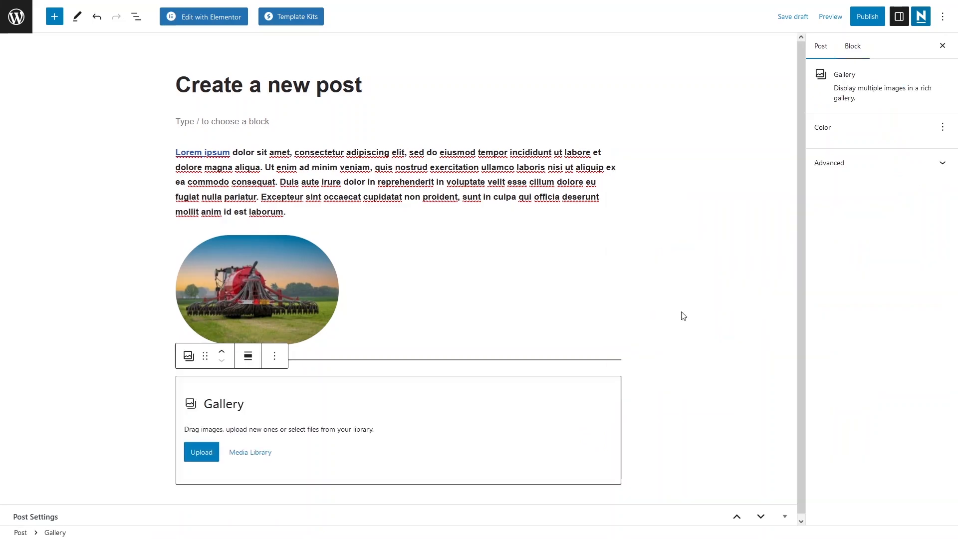
- Create the gallery from four square portrait photos in the media library and insert it into the post
{"action": "left_click", "coordinate": [242, 459]}
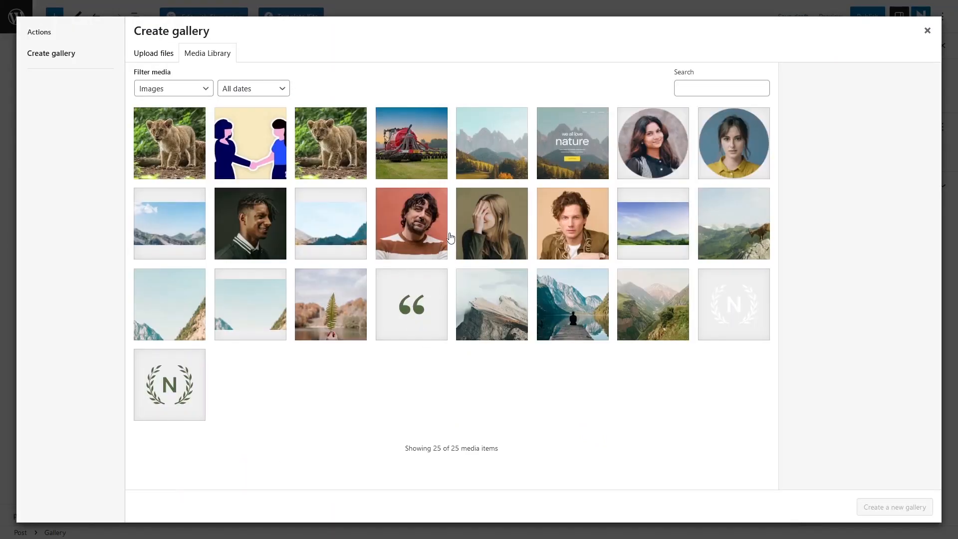
{"action": "left_click", "coordinate": [408, 235]}
{"action": "left_click", "coordinate": [491, 235]}
{"action": "left_click", "coordinate": [572, 224]}
{"action": "left_click", "coordinate": [250, 224]}
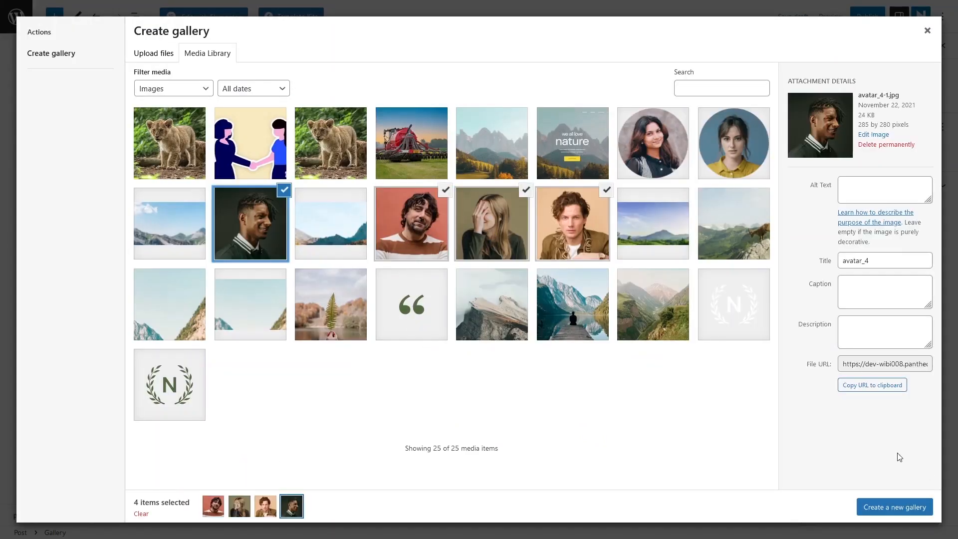
{"action": "left_click", "coordinate": [890, 510]}
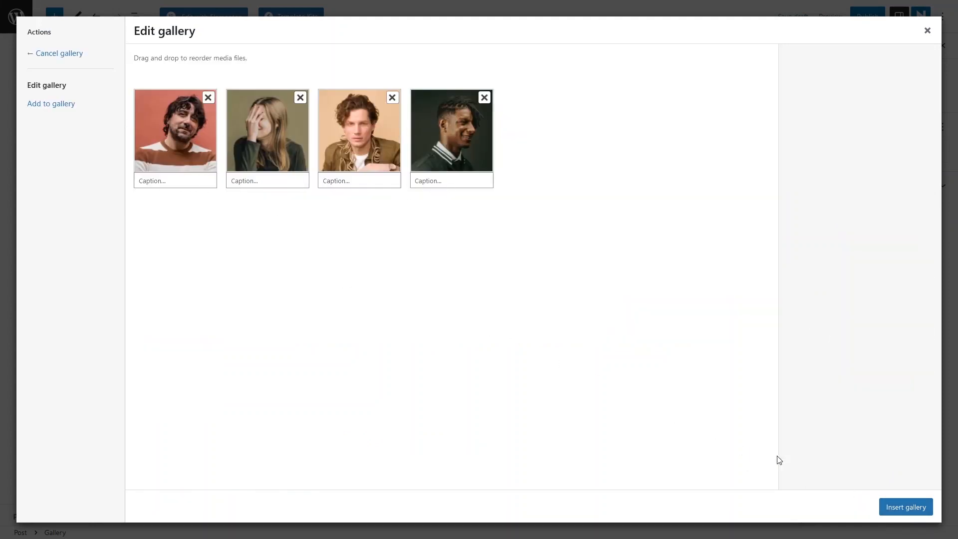
{"action": "left_click", "coordinate": [905, 507]}
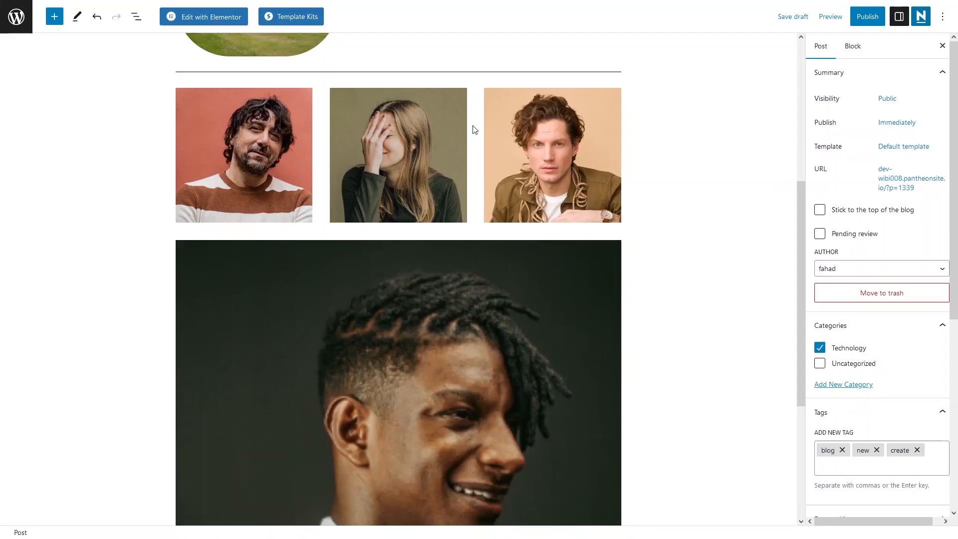
- Add the autumn mountains, rocky peak and green valley photos from the media library to the gallery, leaving out the lake pier photo
{"action": "left_click", "coordinate": [468, 96]}
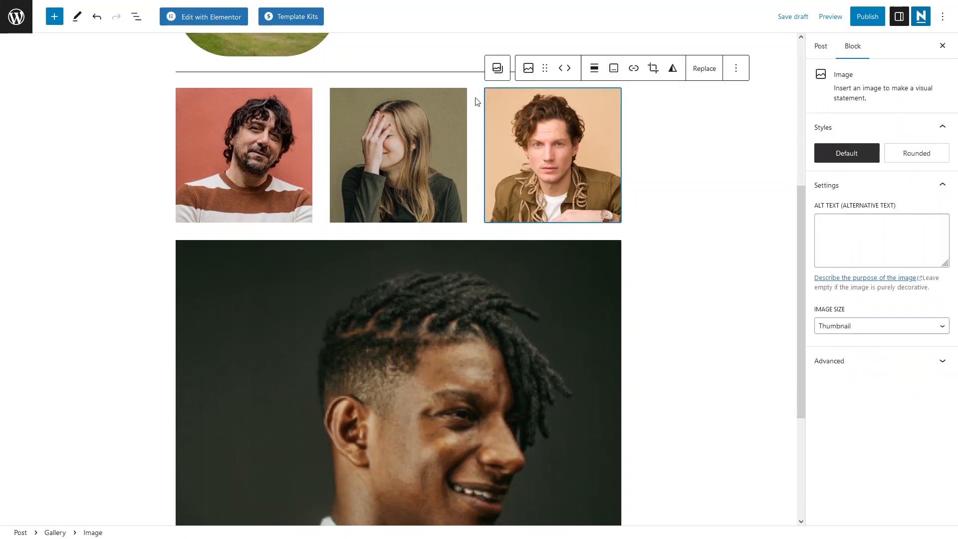
{"action": "left_click", "coordinate": [476, 99]}
{"action": "left_click", "coordinate": [293, 69]}
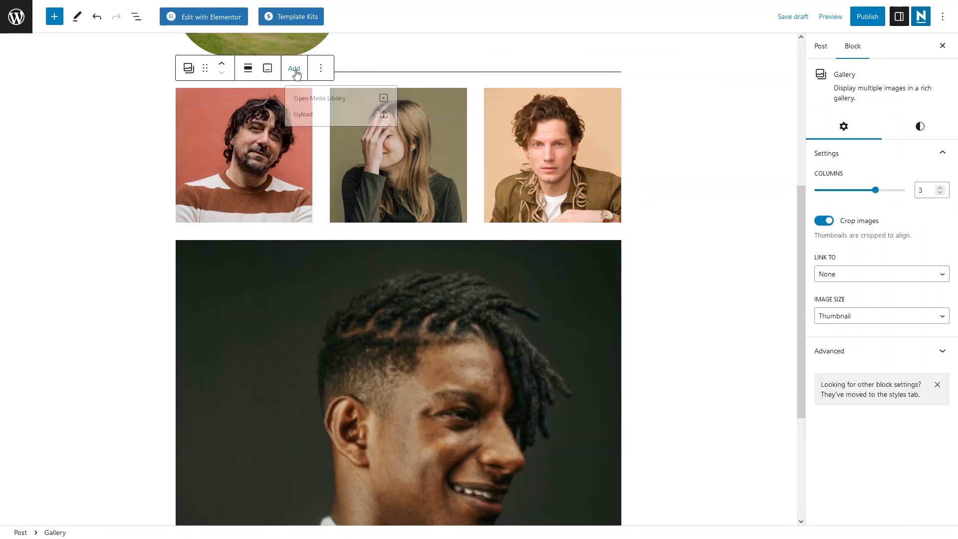
{"action": "left_click", "coordinate": [335, 103]}
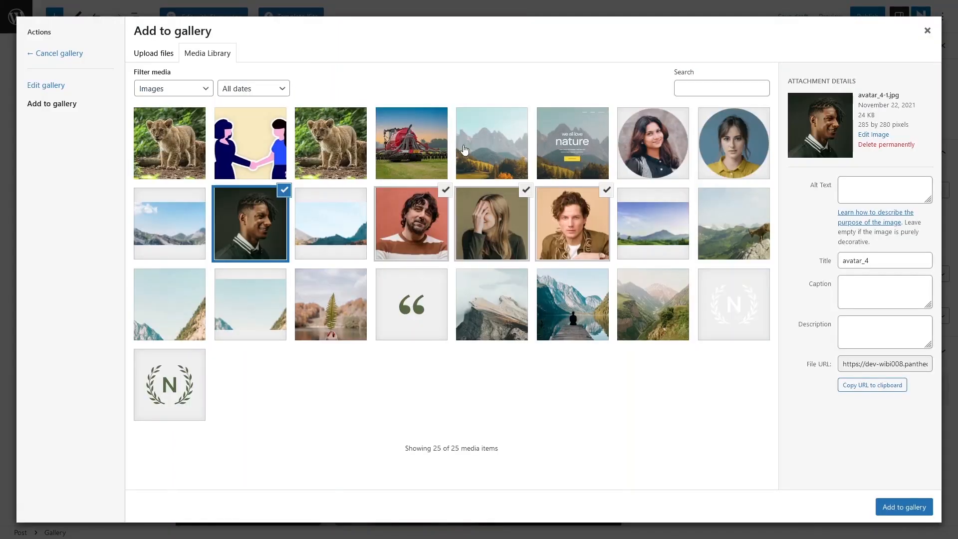
{"action": "left_click", "coordinate": [494, 141]}
{"action": "left_click", "coordinate": [496, 316]}
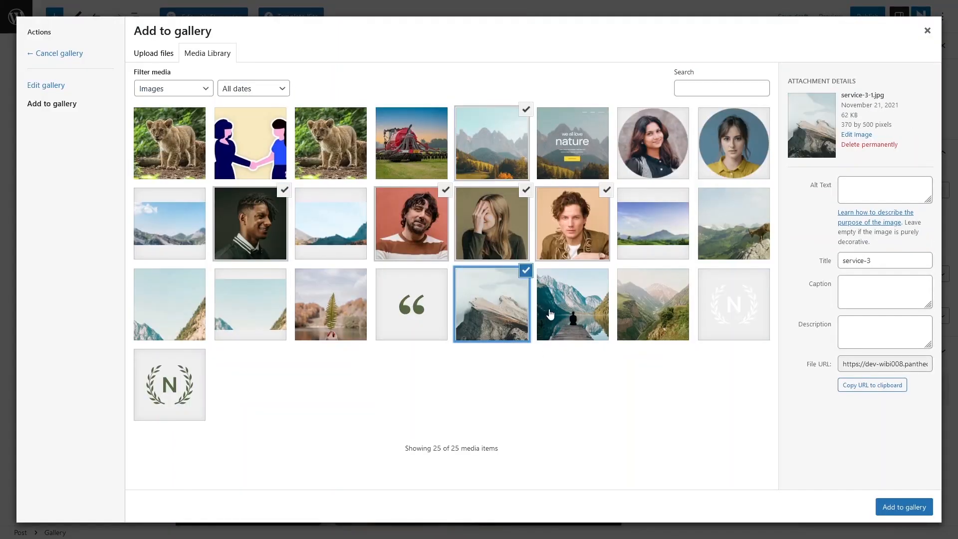
{"action": "left_click", "coordinate": [566, 310]}
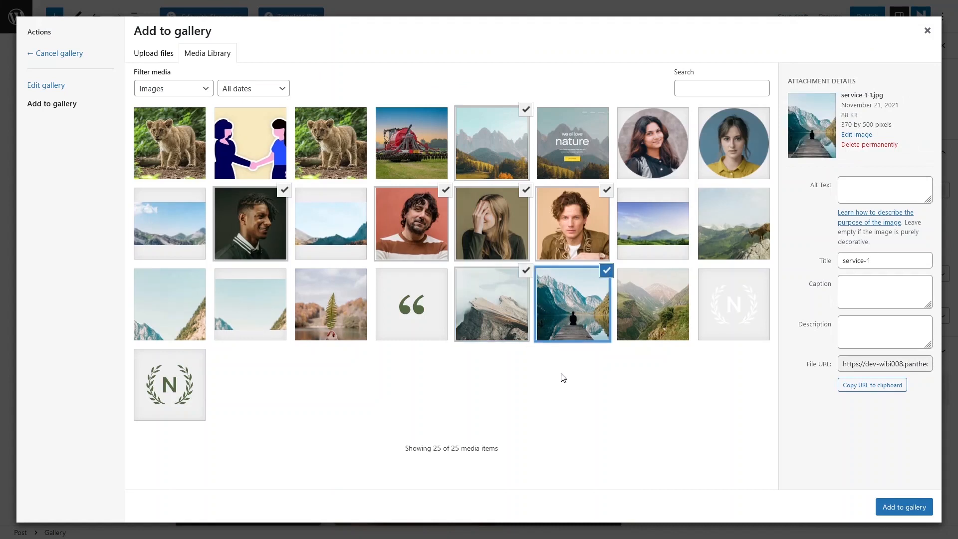
{"action": "left_click", "coordinate": [919, 505]}
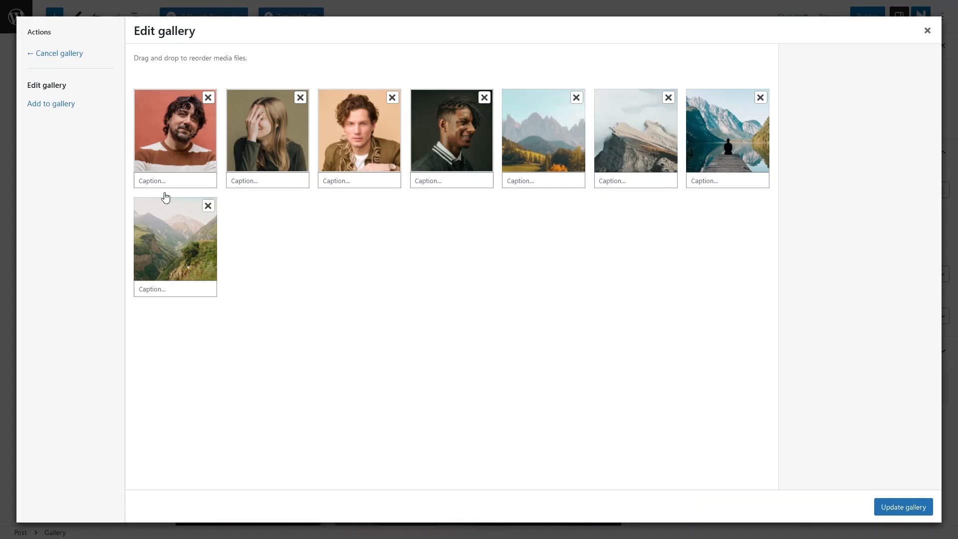
{"action": "left_click", "coordinate": [760, 98]}
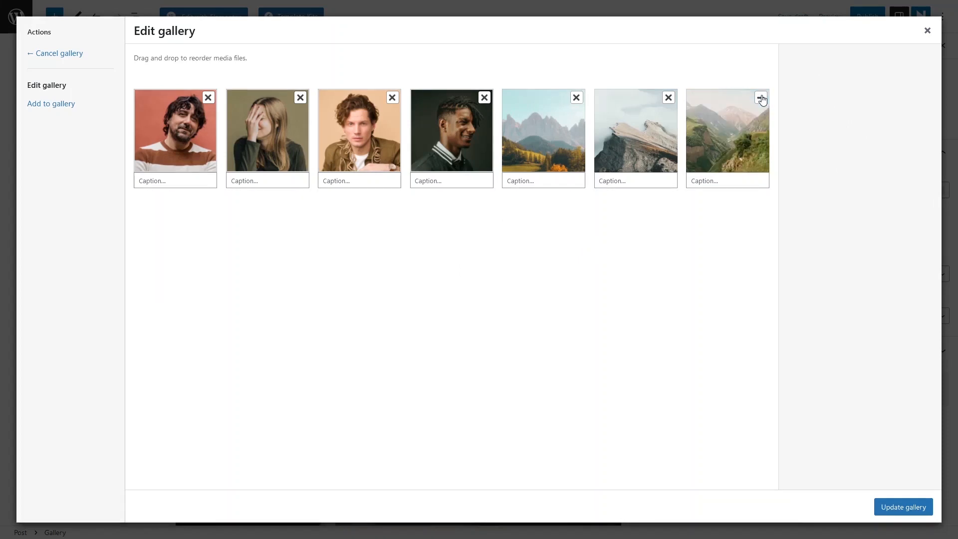
{"action": "left_click", "coordinate": [908, 508]}
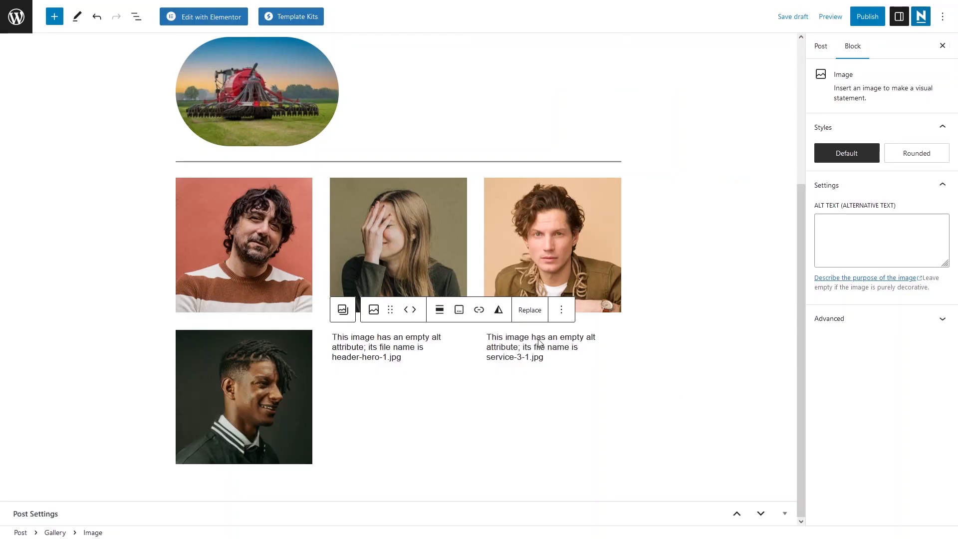
- Review the updated gallery and the block settings of its large green valley image
{"action": "left_click_drag", "start_coordinate": [800, 303], "coordinate": [797, 462]}
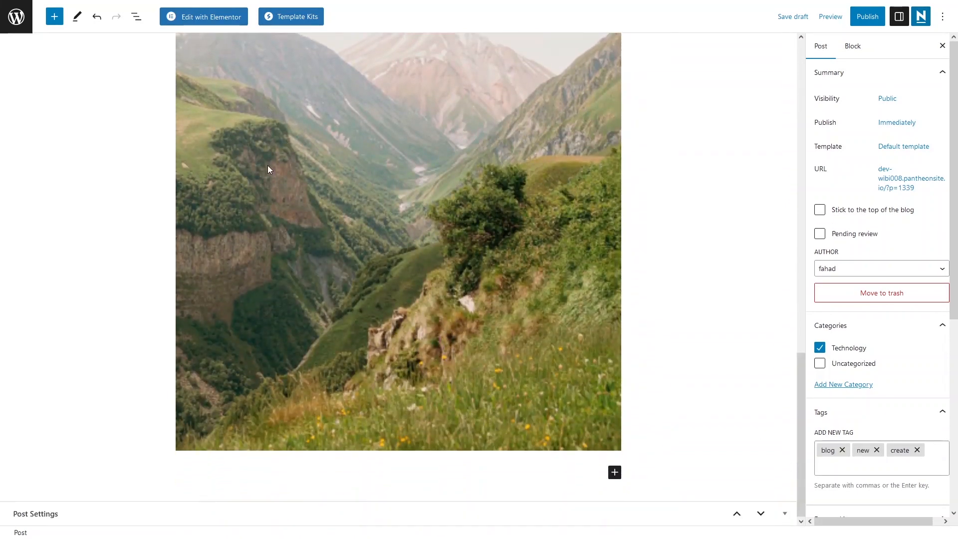
{"action": "left_click", "coordinate": [289, 194]}
{"action": "left_click", "coordinate": [704, 261]}
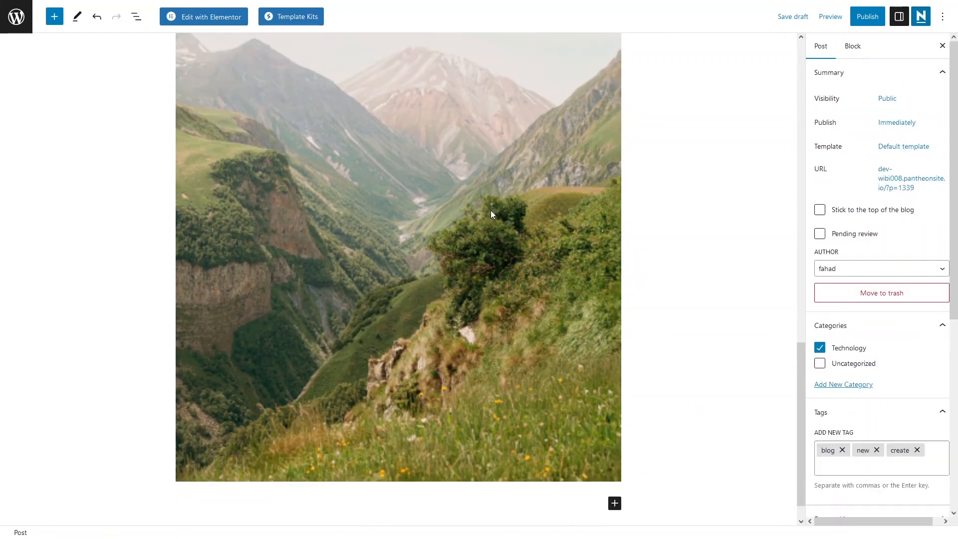
{"action": "left_click", "coordinate": [406, 170]}
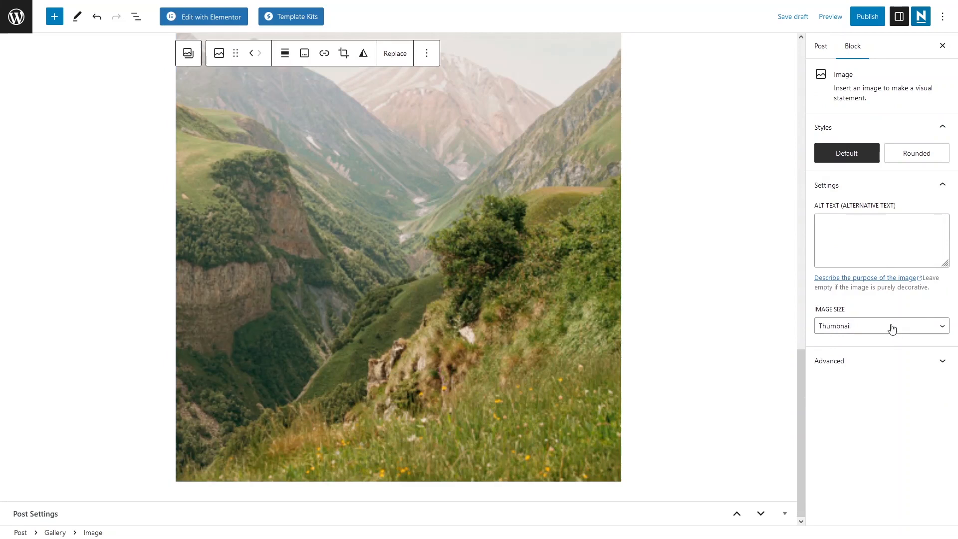
{"action": "left_click", "coordinate": [706, 418]}
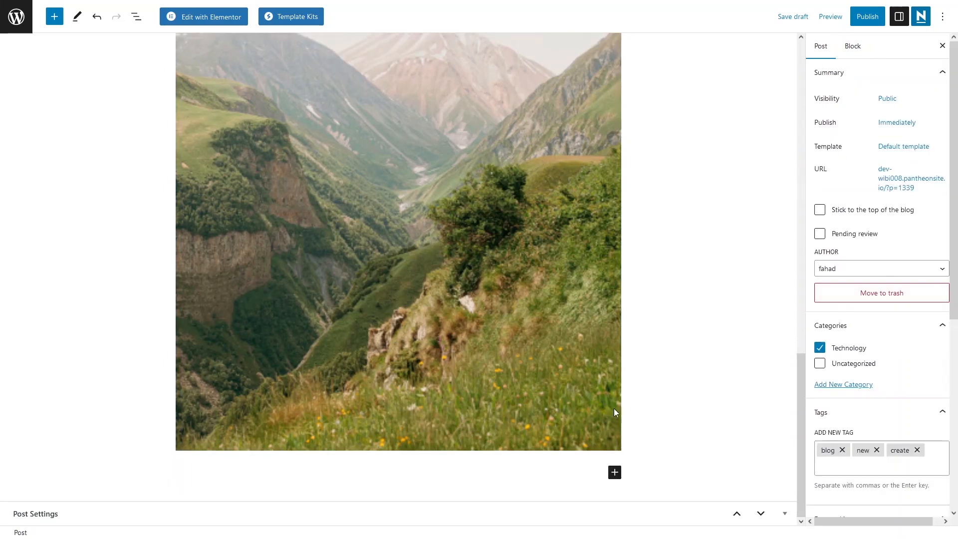
- Browse the full block library and insert a Media & Text block below the gallery
{"action": "left_click", "coordinate": [614, 473]}
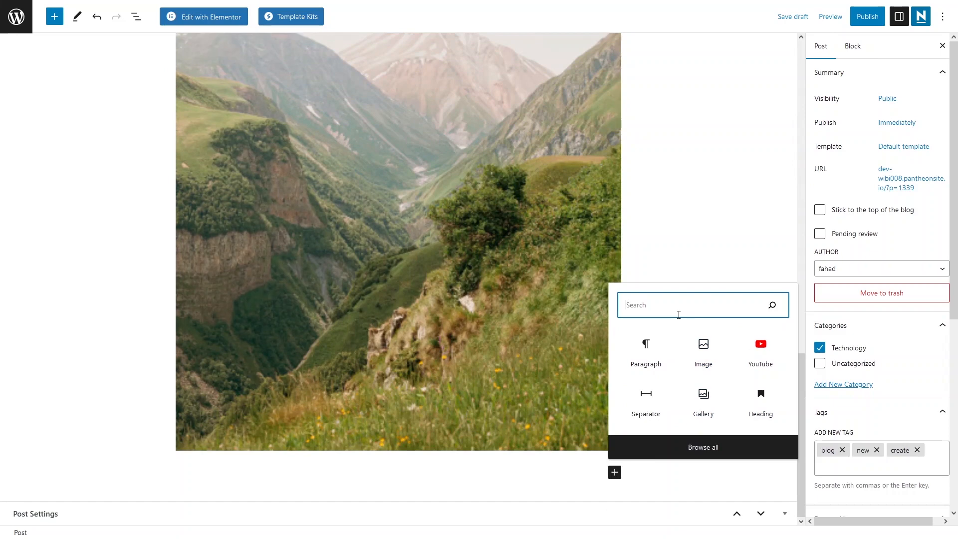
{"action": "left_click", "coordinate": [681, 447]}
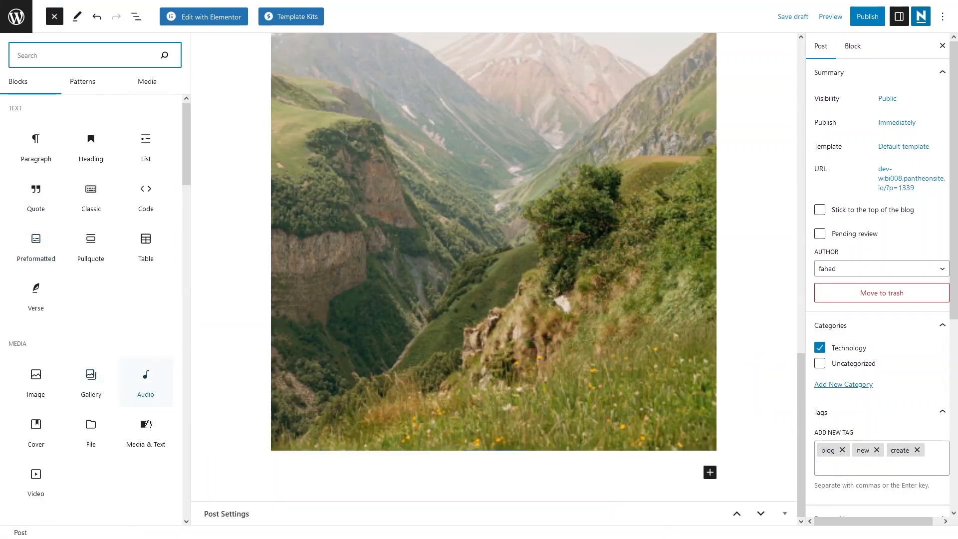
{"action": "left_click", "coordinate": [148, 444]}
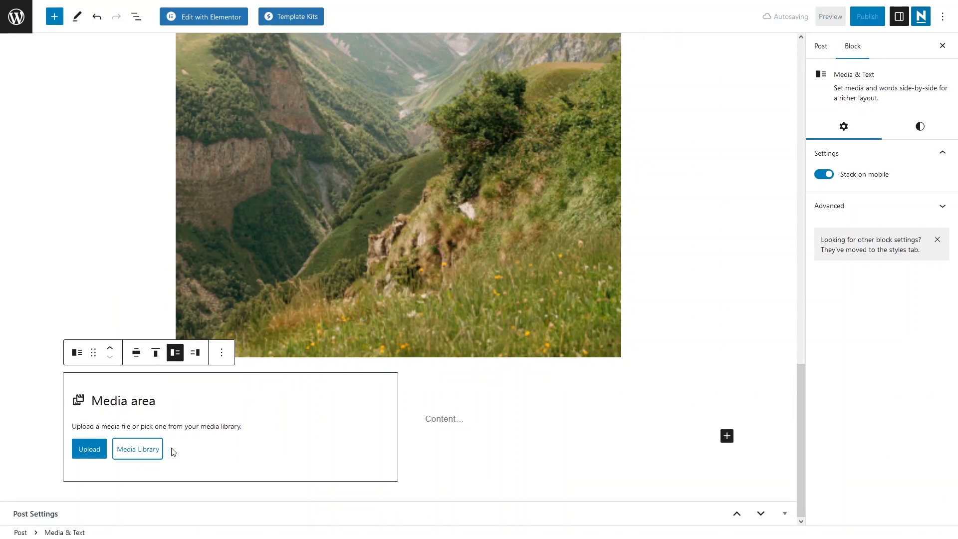
- Fill the Media & Text block with the handshake illustration from the media library and the text "Content of the image"
{"action": "left_click", "coordinate": [136, 449]}
{"action": "left_click", "coordinate": [150, 156]}
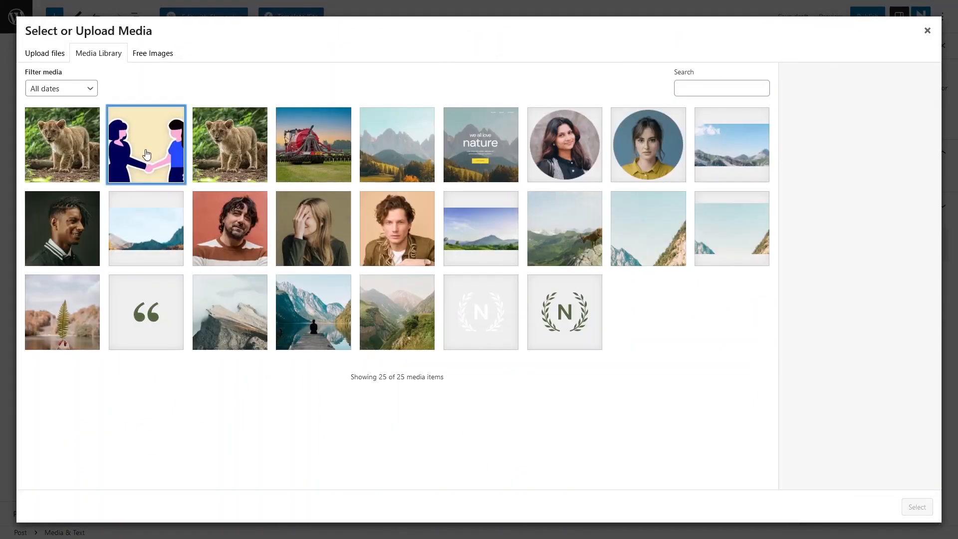
{"action": "left_click", "coordinate": [916, 507]}
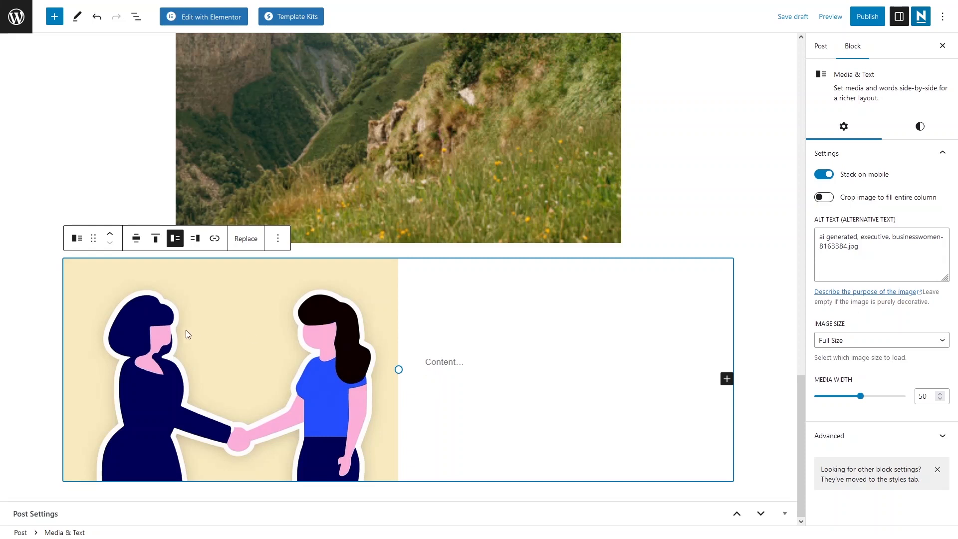
{"action": "left_click", "coordinate": [500, 363]}
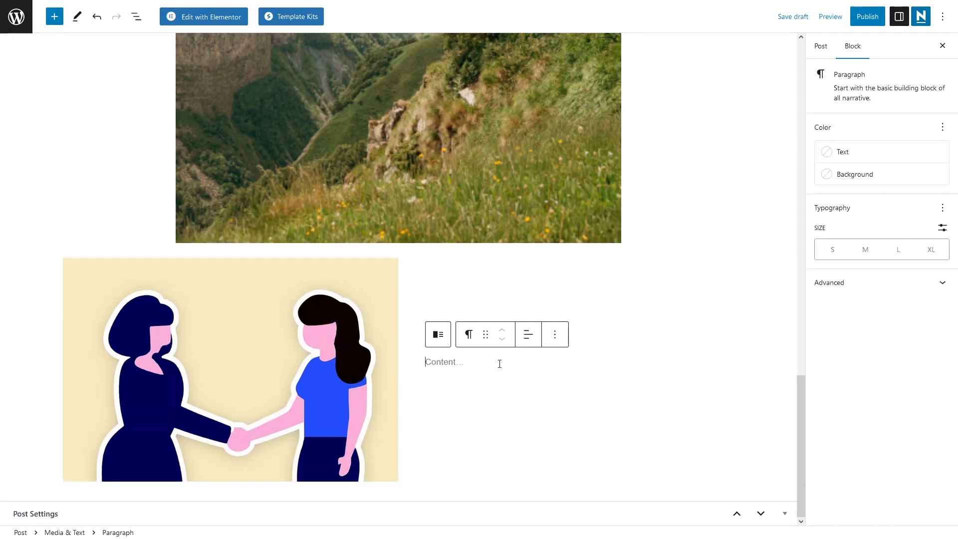
{"action": "type", "text": "Content of the image"}
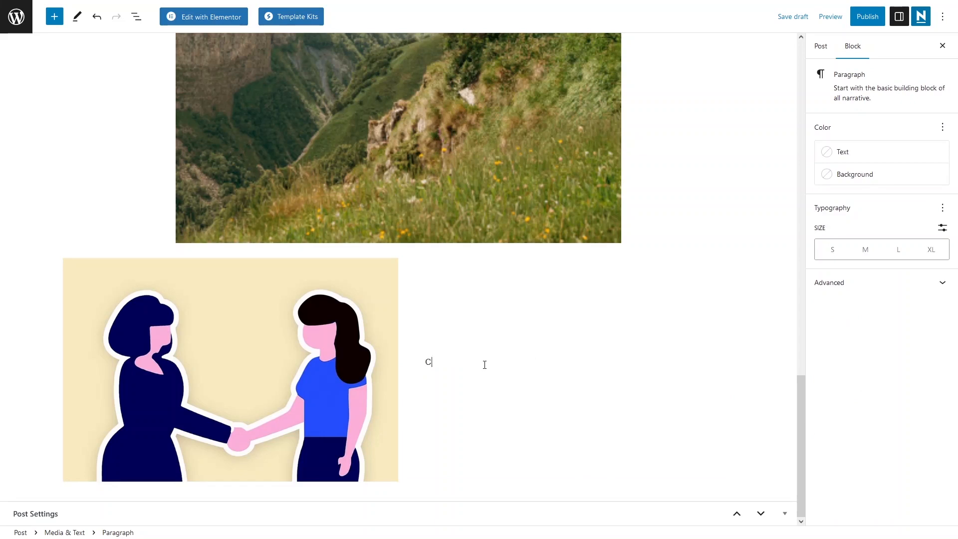
- Set the alignment of the Media & Text block to None
{"action": "left_click", "coordinate": [330, 340]}
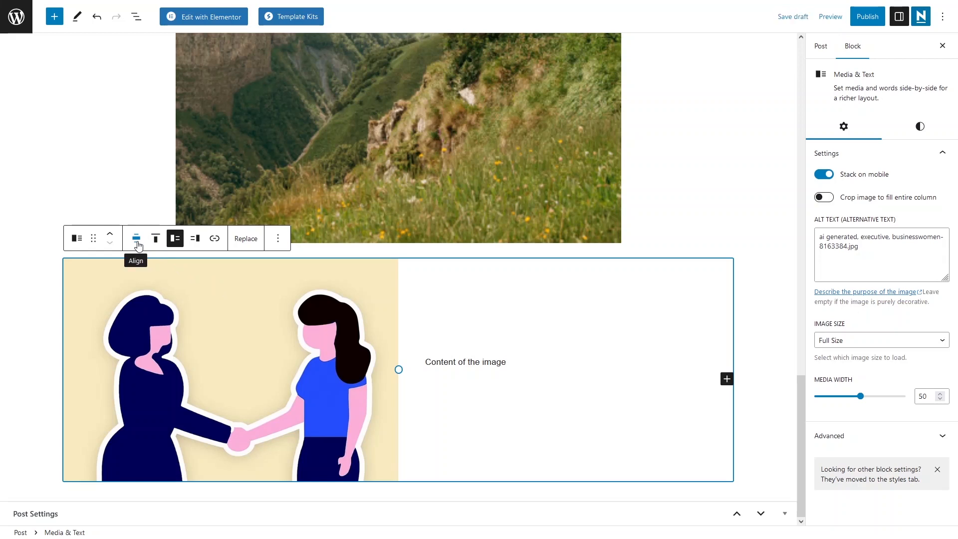
{"action": "left_click", "coordinate": [137, 249]}
{"action": "left_click", "coordinate": [137, 246]}
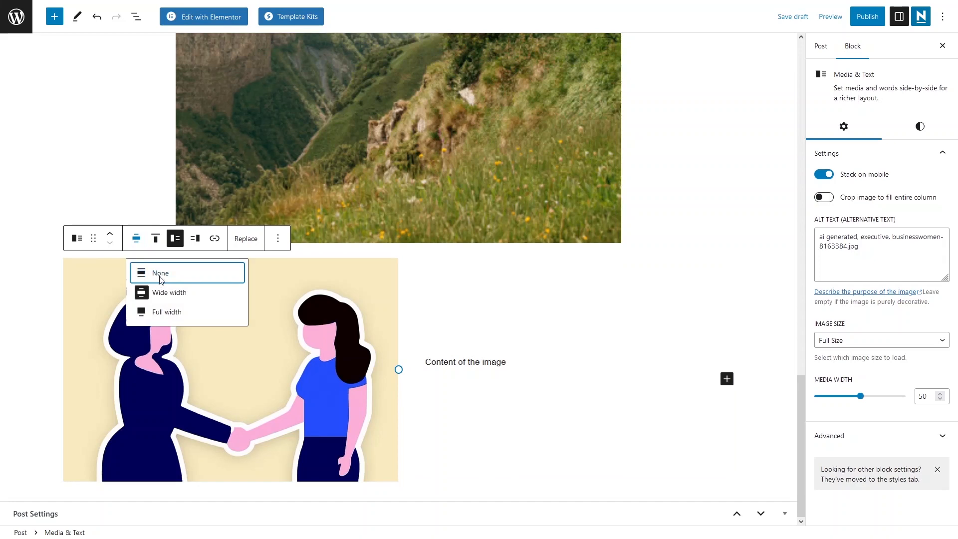
{"action": "left_click", "coordinate": [160, 278]}
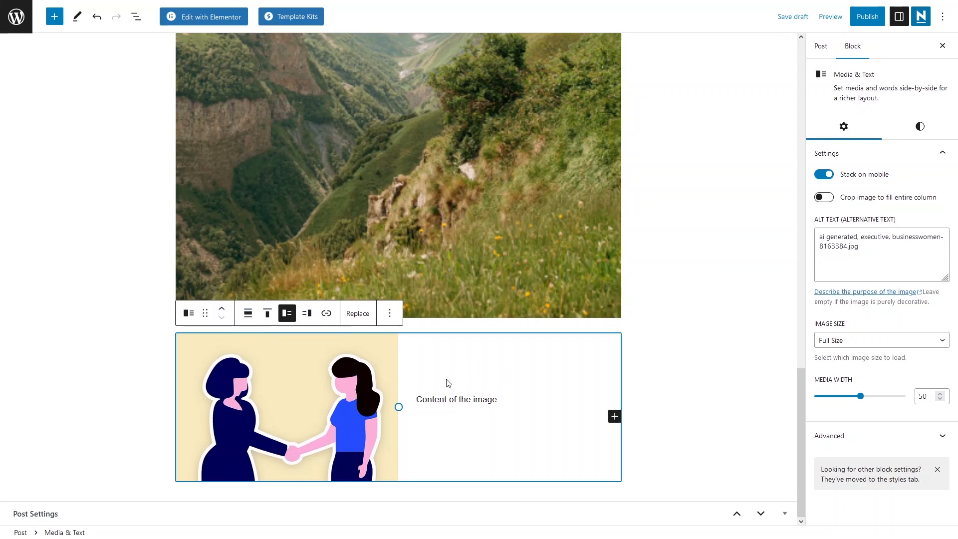
- Try the illustration on either side of the text in the Media & Text block and leave it on the right
{"action": "left_click", "coordinate": [305, 314]}
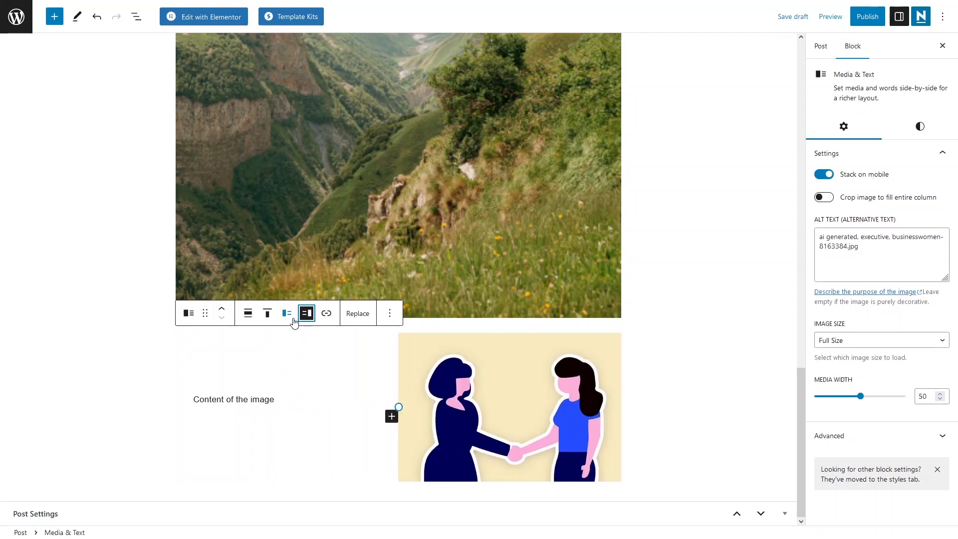
{"action": "left_click", "coordinate": [288, 315]}
{"action": "left_click", "coordinate": [305, 319]}
- Try the bottom and top vertical alignments on the Media & Text block and settle on Align middle
{"action": "left_click", "coordinate": [267, 313]}
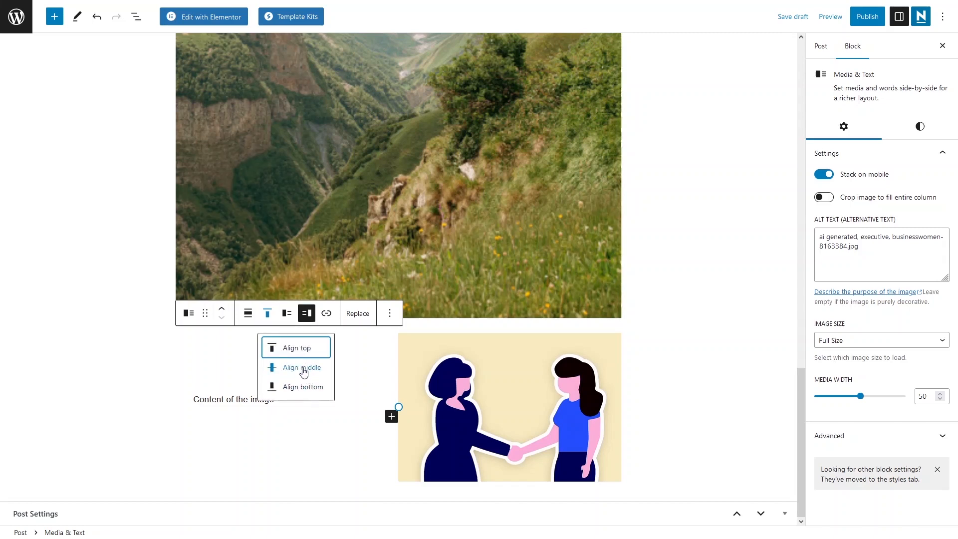
{"action": "left_click", "coordinate": [307, 387]}
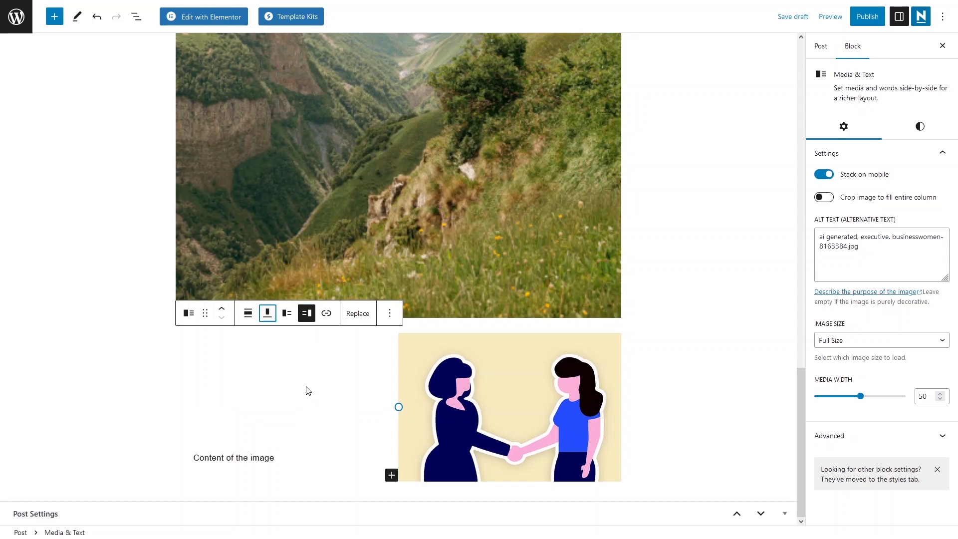
{"action": "left_click", "coordinate": [267, 317]}
{"action": "left_click", "coordinate": [288, 346]}
{"action": "double_click", "coordinate": [272, 339]}
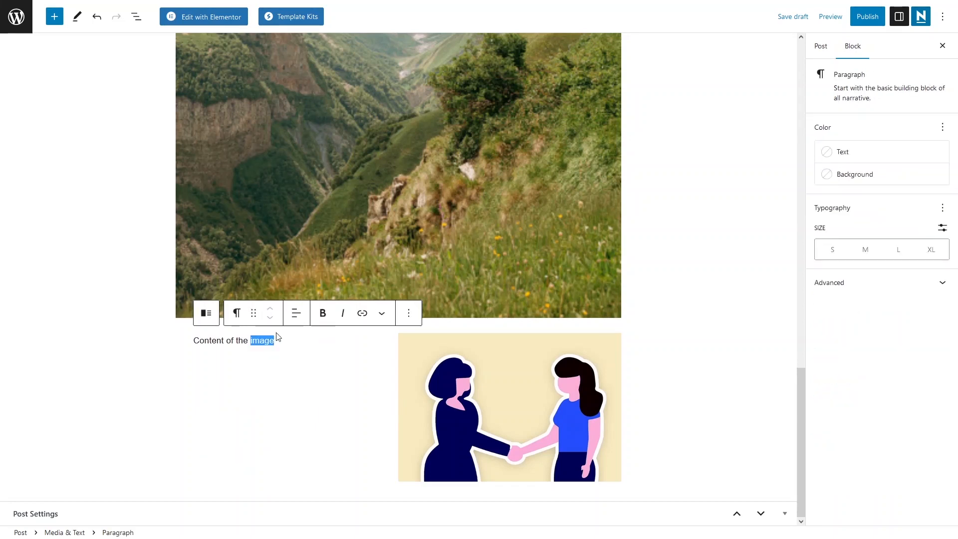
{"action": "left_click", "coordinate": [299, 381]}
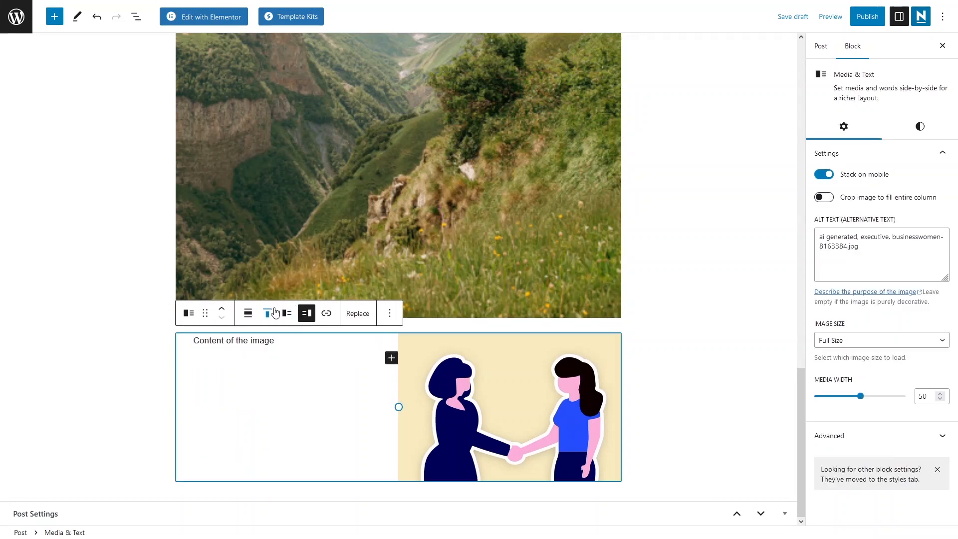
{"action": "left_click", "coordinate": [267, 313]}
{"action": "left_click", "coordinate": [298, 368]}
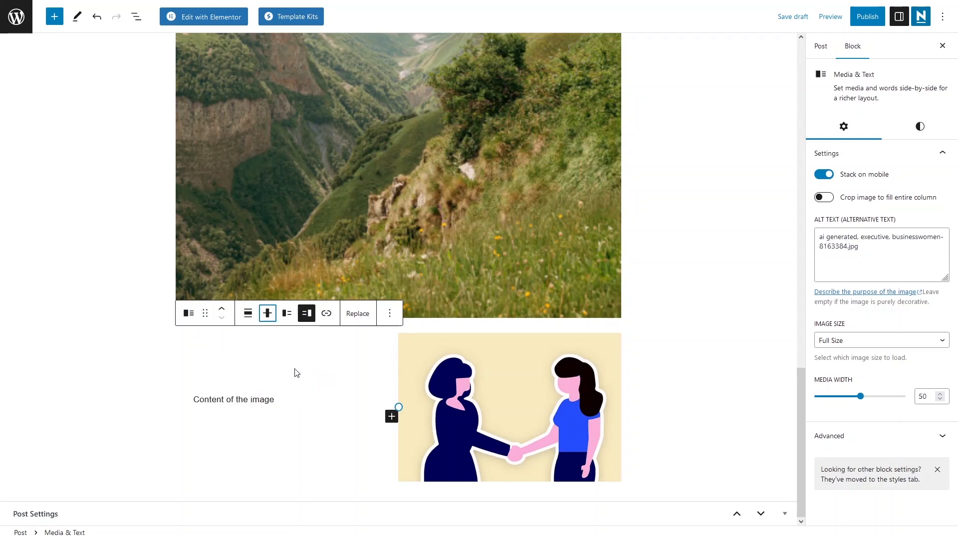
- Insert a table with 2 columns and 2 rows below the Media & Text block, leaving its cells and caption empty
{"action": "left_click", "coordinate": [126, 316]}
{"action": "left_click_drag", "start_coordinate": [798, 429], "coordinate": [800, 464]}
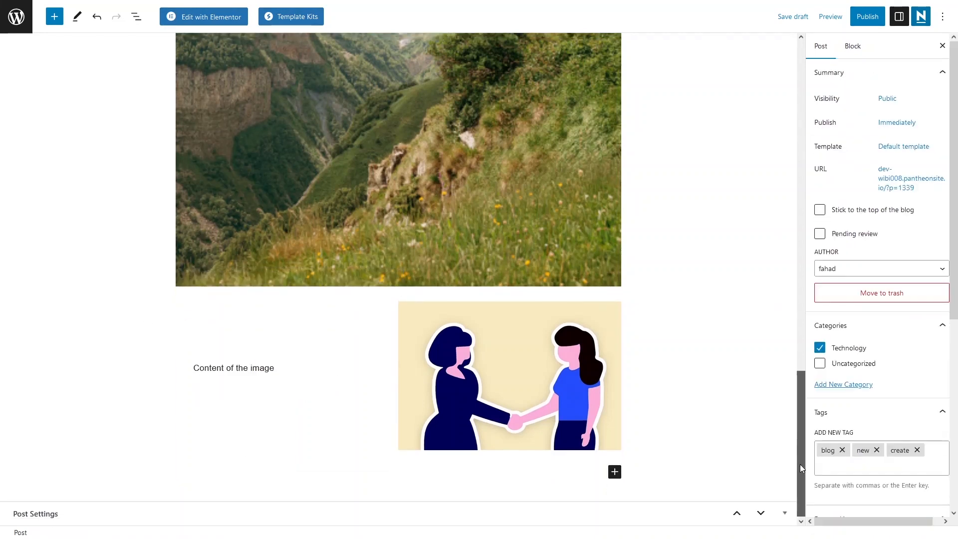
{"action": "left_click", "coordinate": [615, 473]}
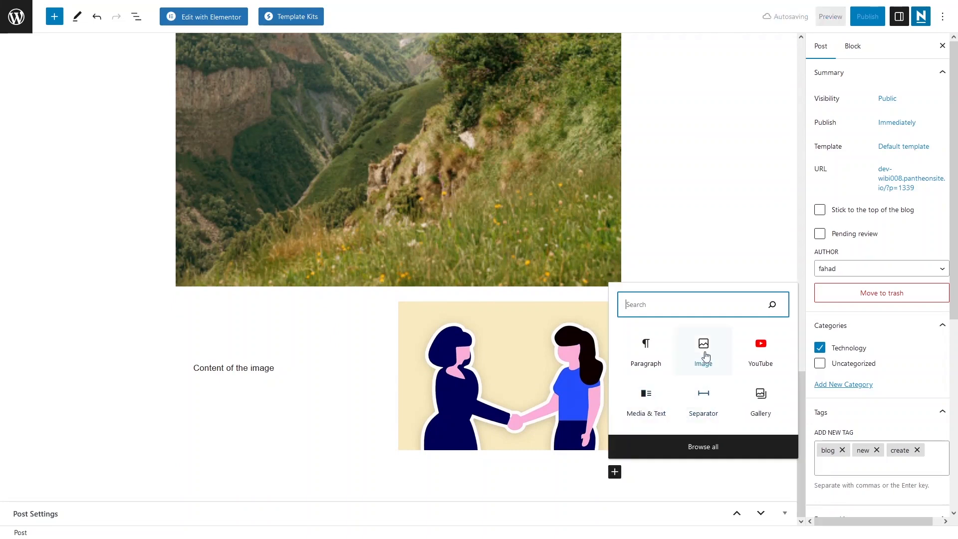
{"action": "type", "text": "ta"}
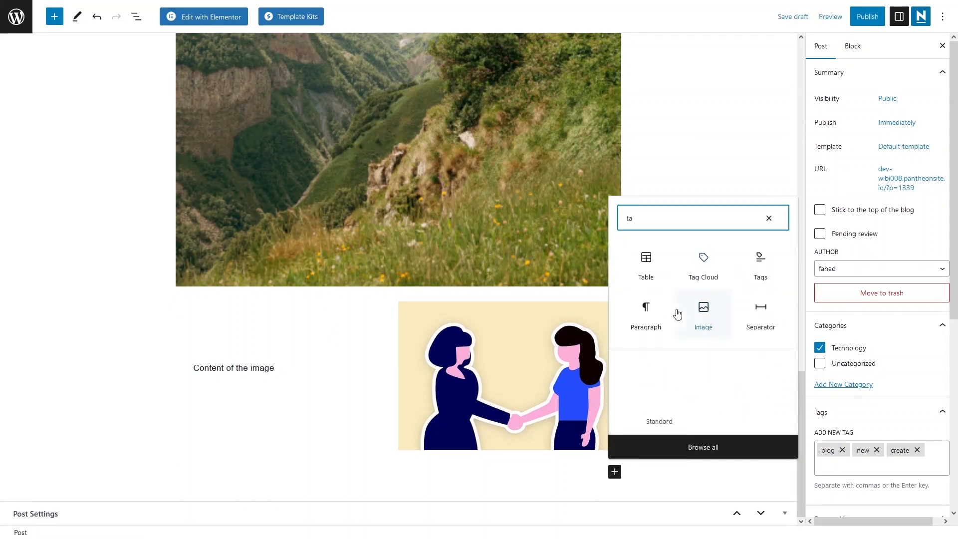
{"action": "key", "text": "Return"}
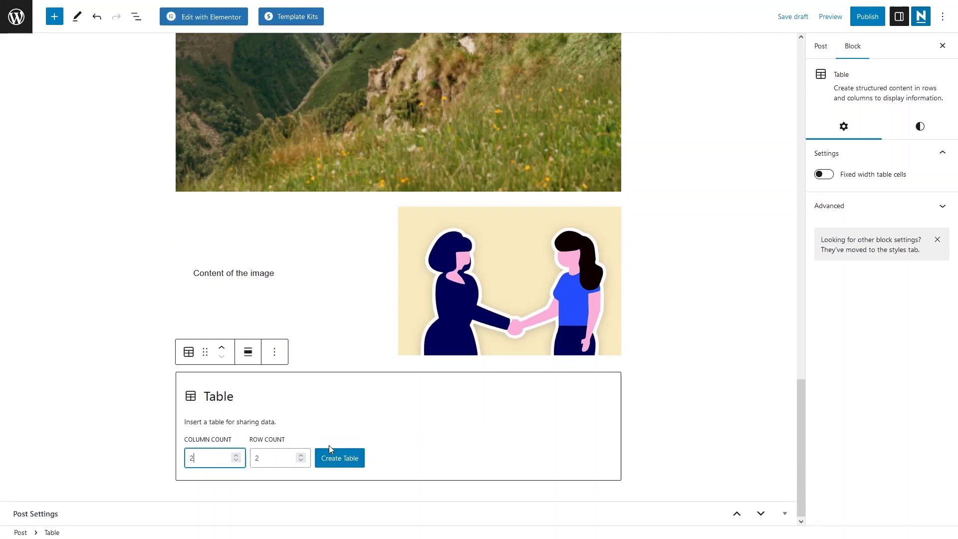
{"action": "left_click", "coordinate": [340, 458]}
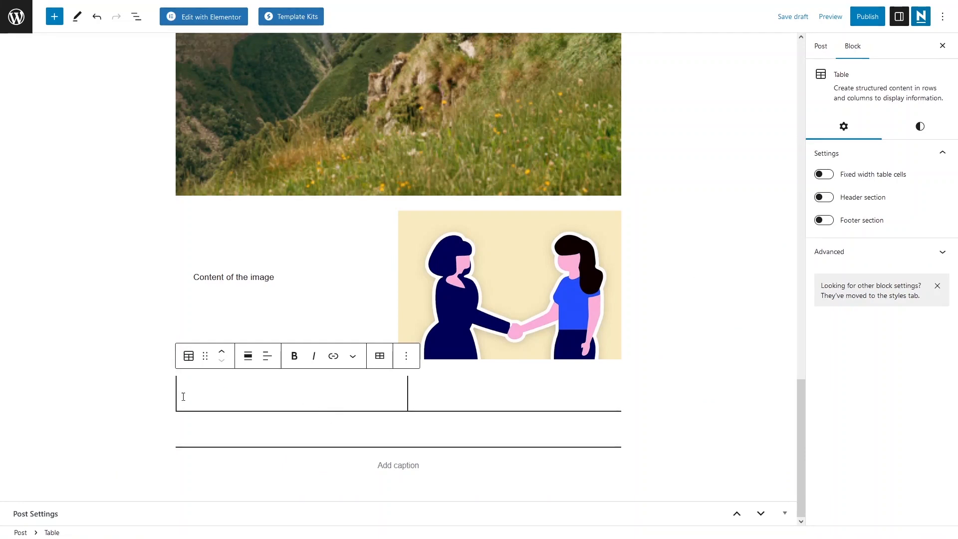
{"action": "left_click", "coordinate": [411, 466]}
{"action": "left_click", "coordinate": [635, 484]}
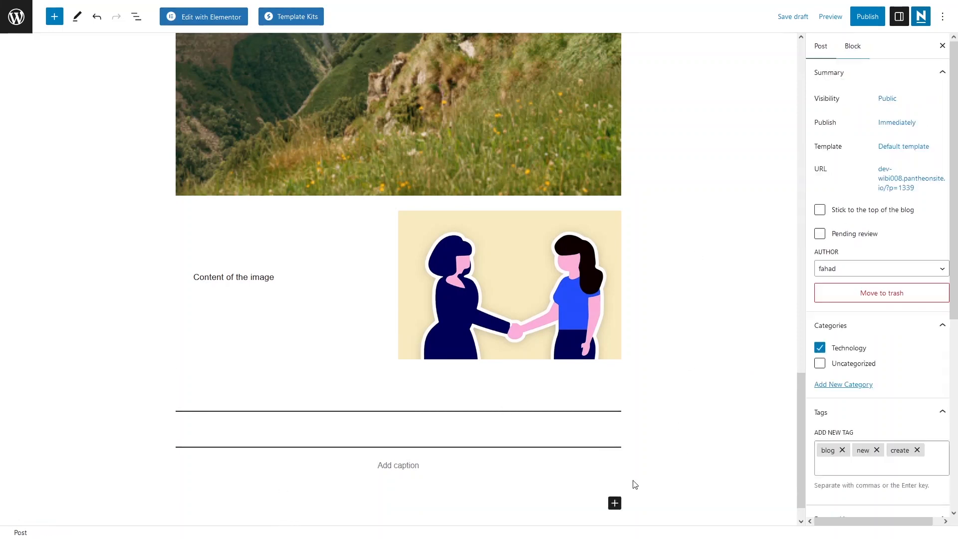
- Try out a YouTube embed block below the table and remove it without entering a URL
{"action": "left_click", "coordinate": [614, 472]}
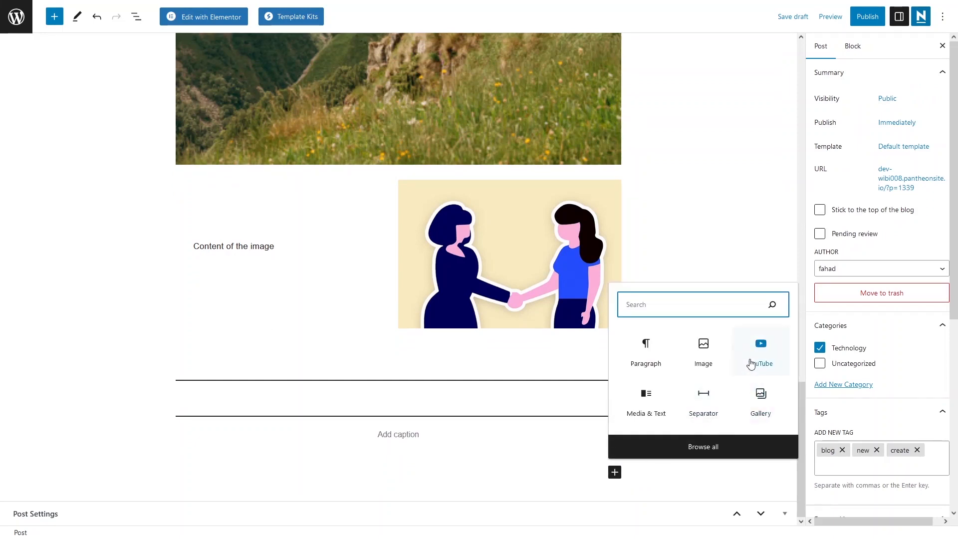
{"action": "key", "text": "ctrl+z"}
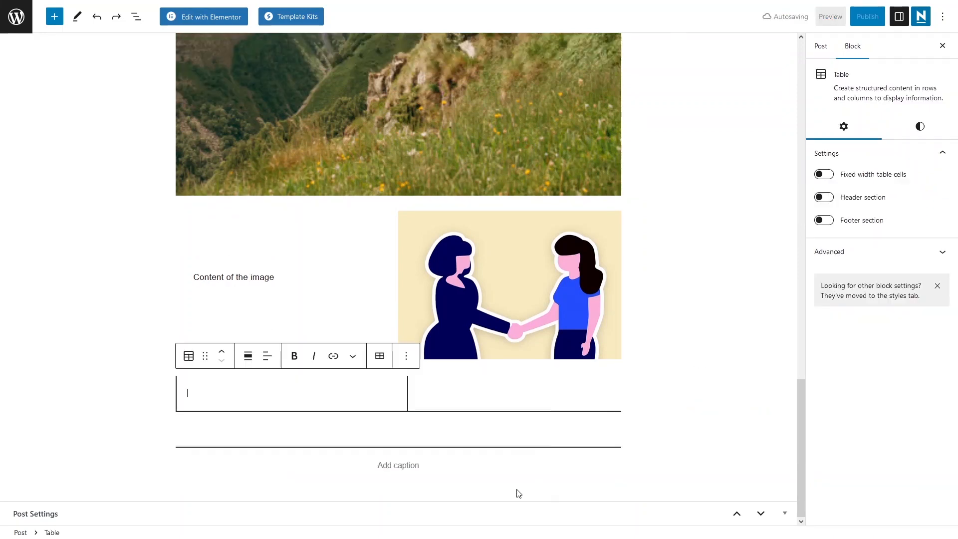
{"action": "left_click", "coordinate": [584, 479]}
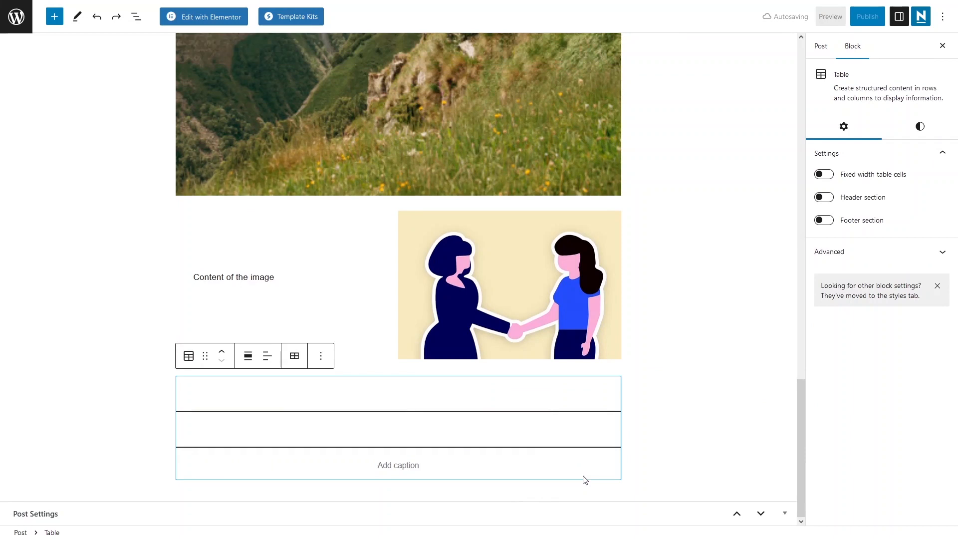
{"action": "left_click", "coordinate": [630, 499]}
{"action": "left_click", "coordinate": [613, 504]}
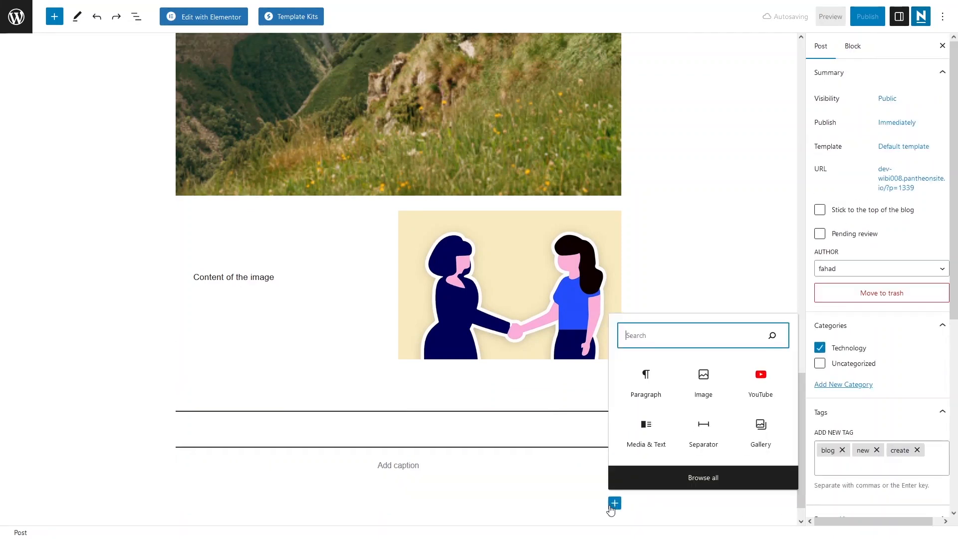
{"action": "left_click", "coordinate": [761, 389]}
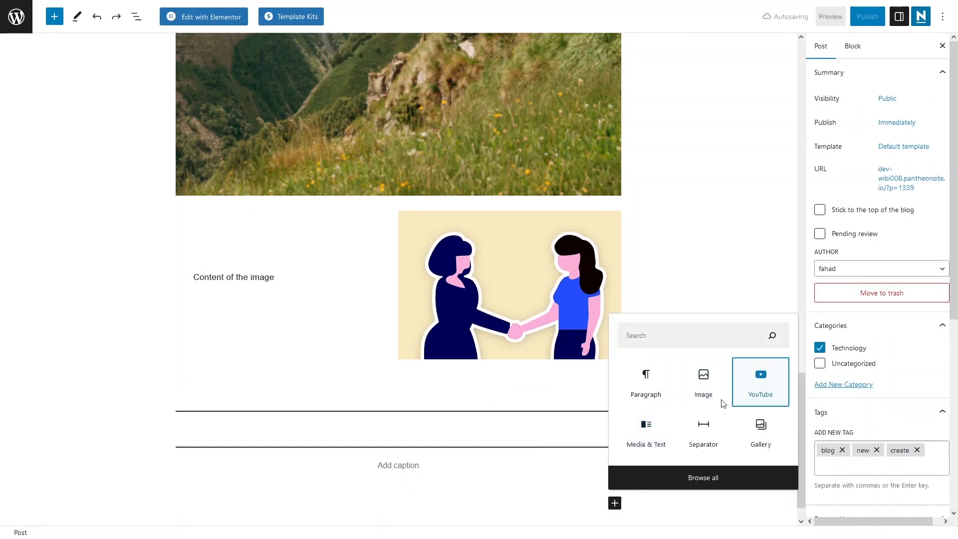
{"action": "scroll", "coordinate": [314, 466], "scroll_direction": "down", "scroll_amount": 2}
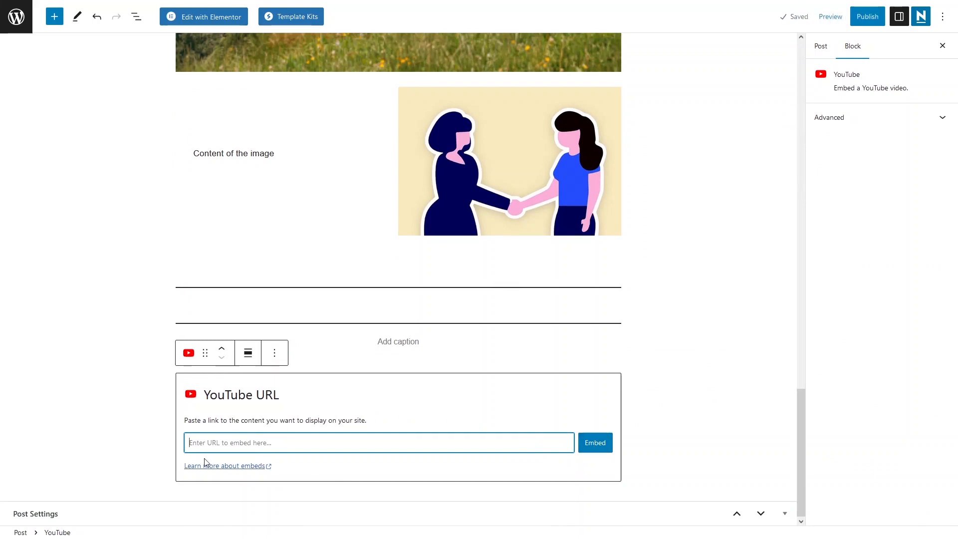
{"action": "left_click", "coordinate": [345, 419]}
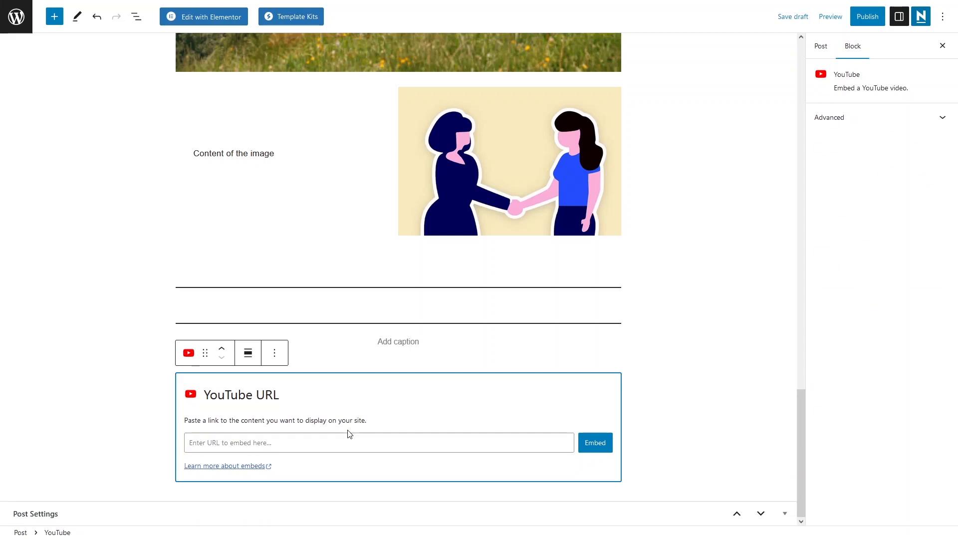
{"action": "left_click", "coordinate": [274, 354]}
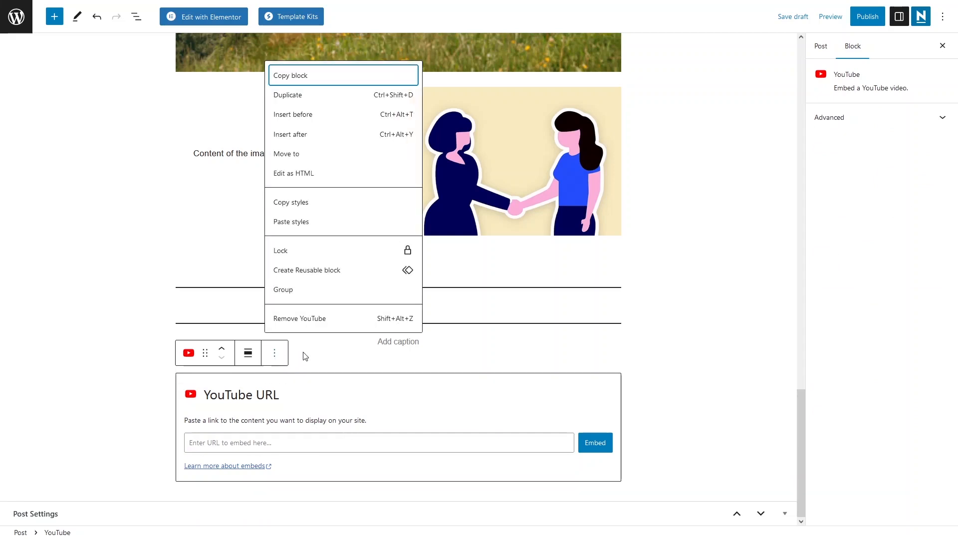
{"action": "left_click", "coordinate": [326, 324]}
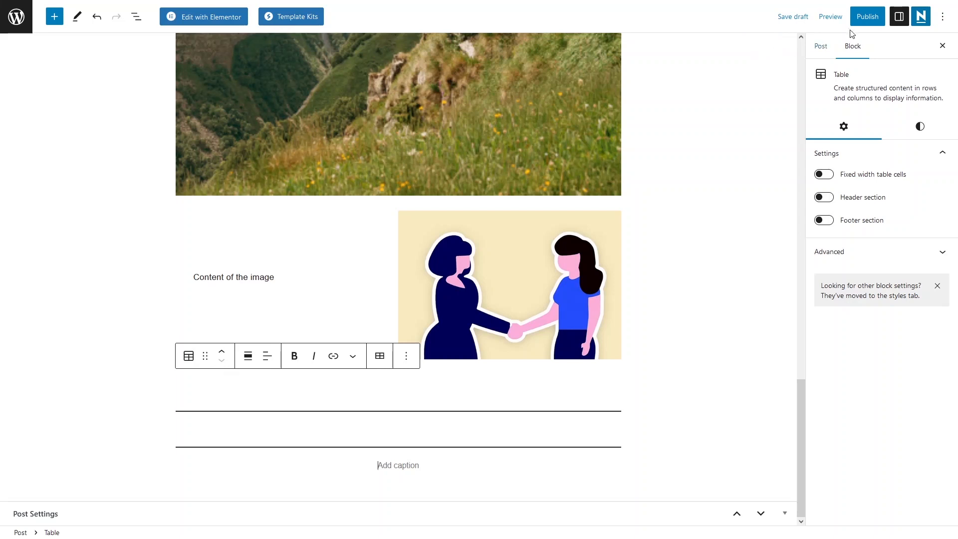
- Publish the post with public visibility and immediate timing, and open its live page
{"action": "left_click", "coordinate": [863, 18]}
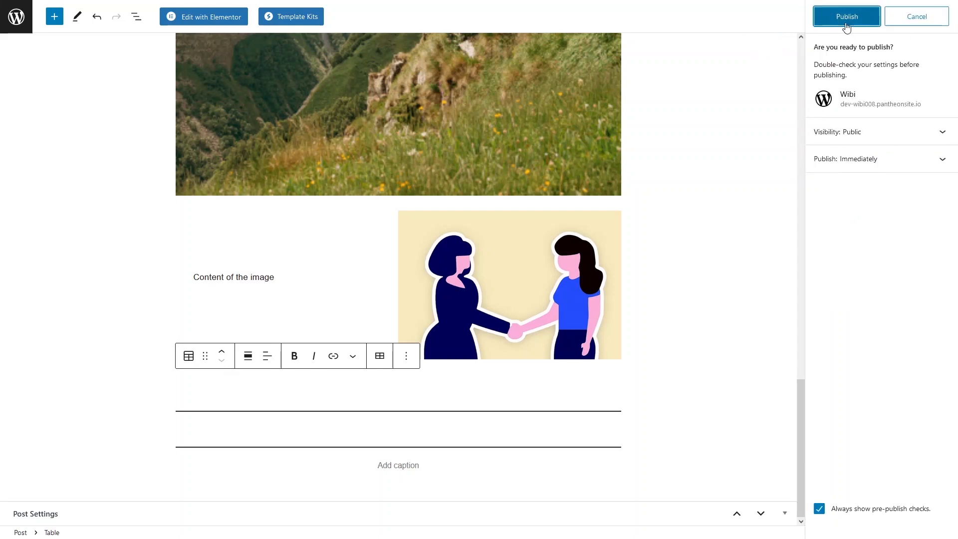
{"action": "left_click", "coordinate": [846, 20]}
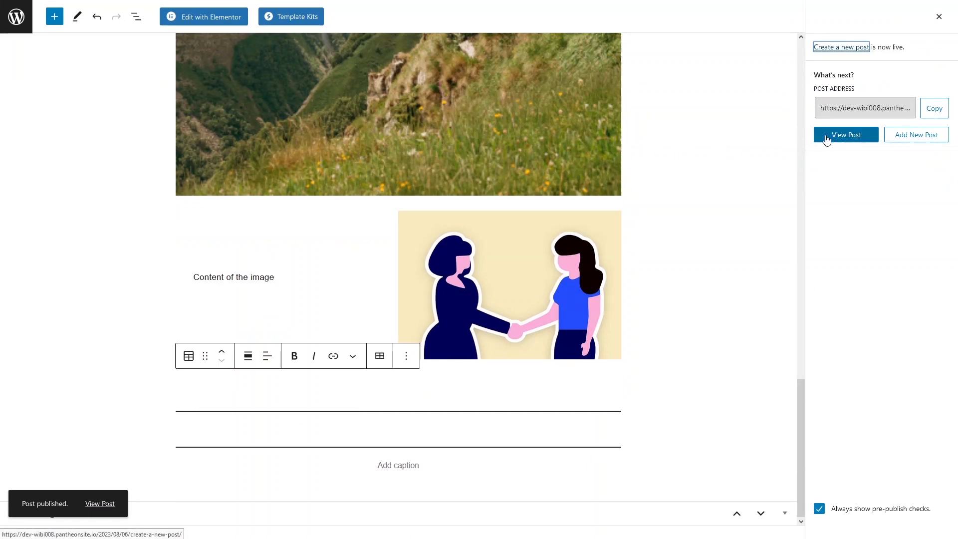
{"action": "left_click", "coordinate": [845, 135]}
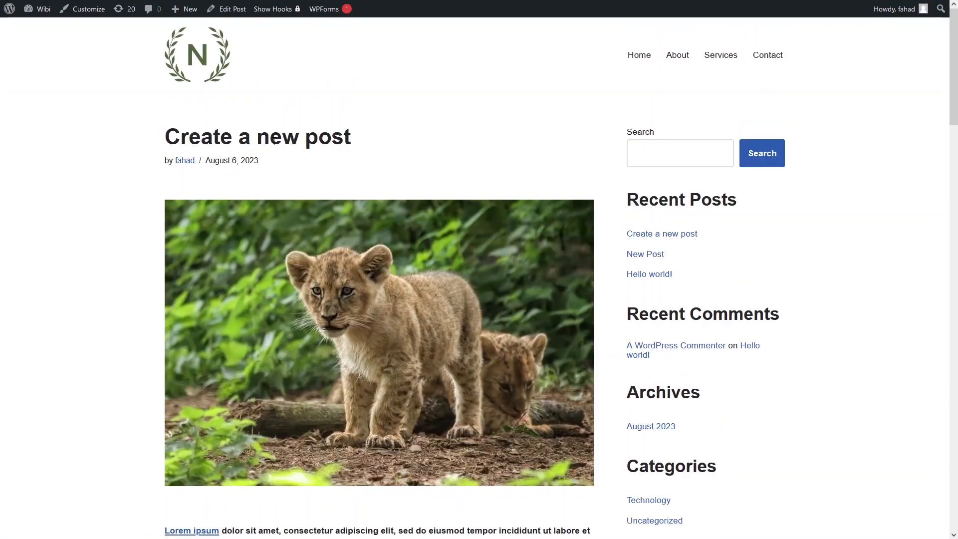
- Examine the published post from the title and featured image through the content blocks down to the table and tags
{"action": "scroll", "coordinate": [273, 172], "scroll_direction": "down", "scroll_amount": 4}
{"action": "scroll", "coordinate": [273, 172], "scroll_direction": "up", "scroll_amount": 2}
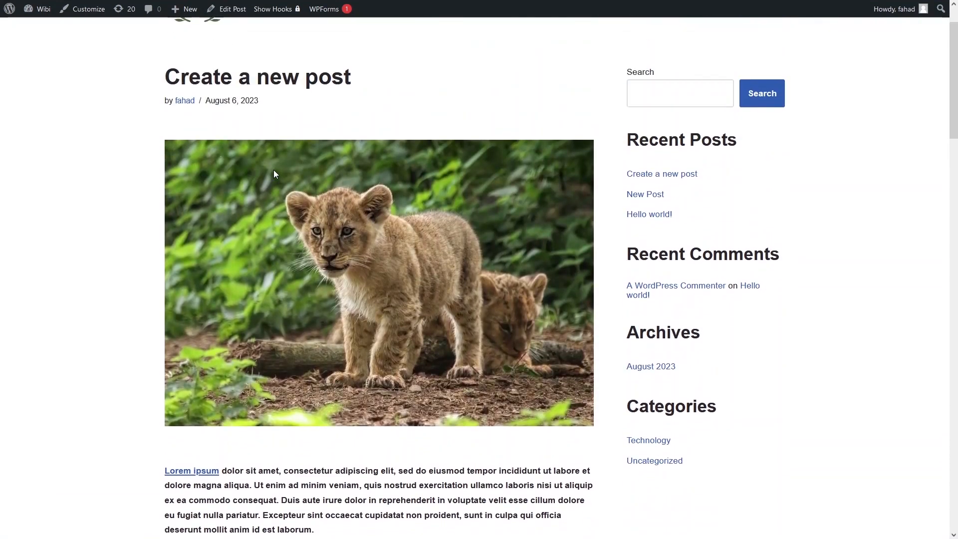
{"action": "scroll", "coordinate": [273, 174], "scroll_direction": "down", "scroll_amount": 6}
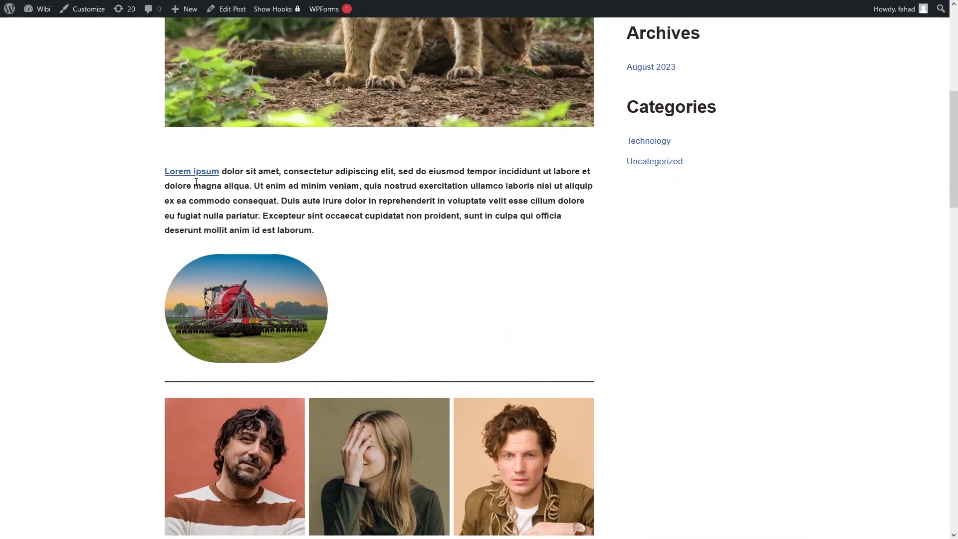
{"action": "scroll", "coordinate": [211, 188], "scroll_direction": "down", "scroll_amount": 2}
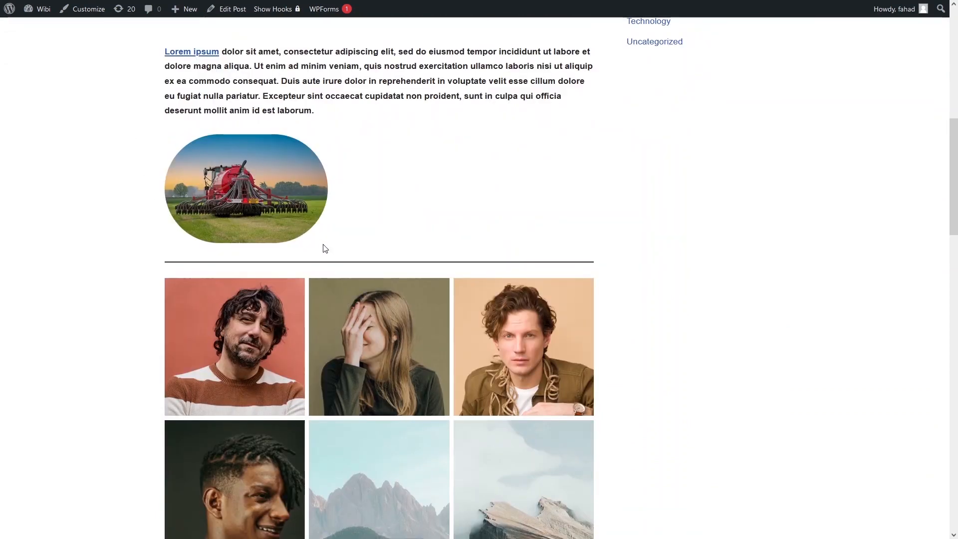
{"action": "scroll", "coordinate": [368, 273], "scroll_direction": "down", "scroll_amount": 7}
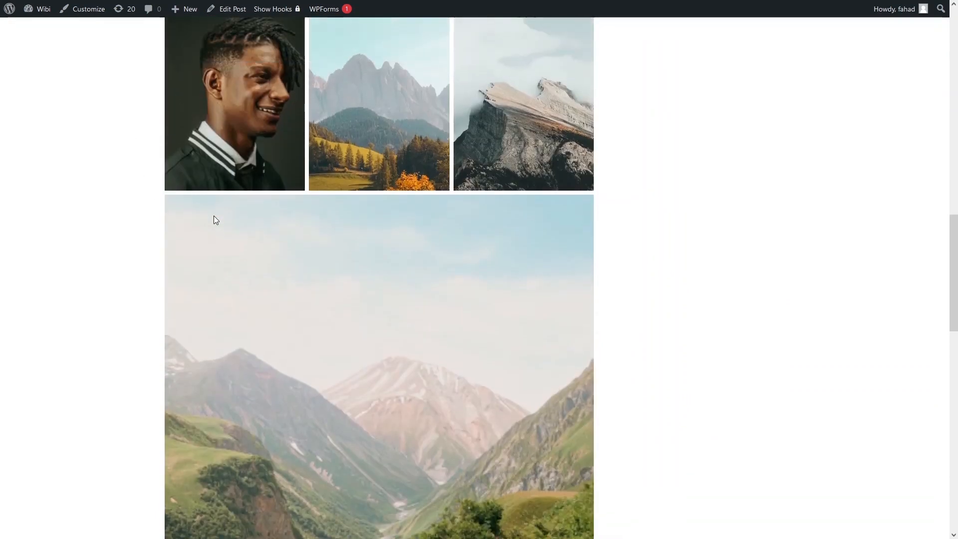
{"action": "scroll", "coordinate": [214, 216], "scroll_direction": "down", "scroll_amount": 15}
{"action": "scroll", "coordinate": [213, 215], "scroll_direction": "up", "scroll_amount": 1}
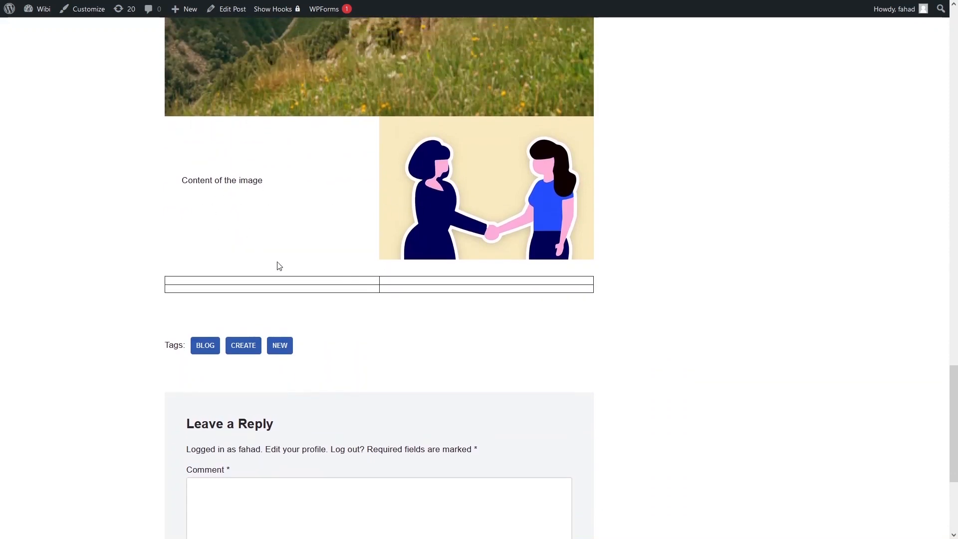
{"action": "scroll", "coordinate": [331, 295], "scroll_direction": "up", "scroll_amount": 20}
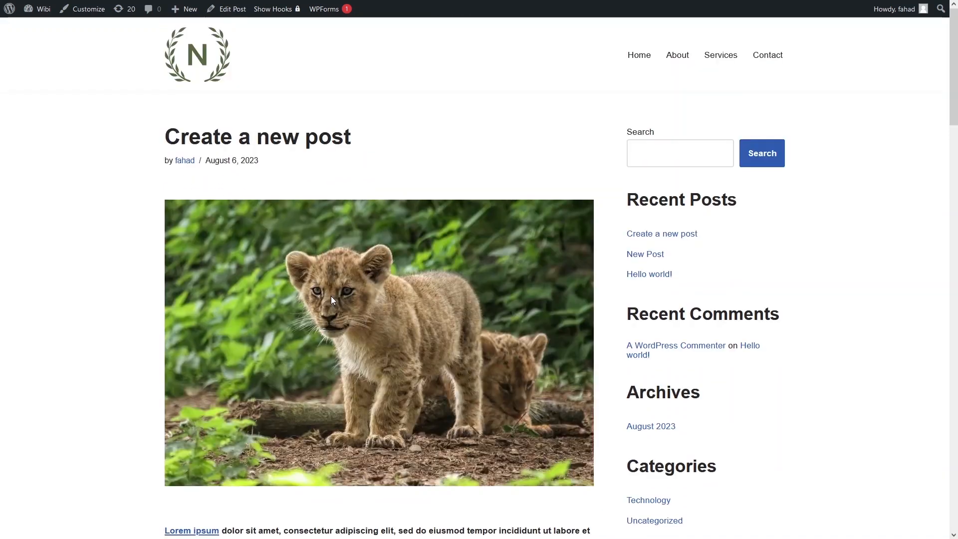